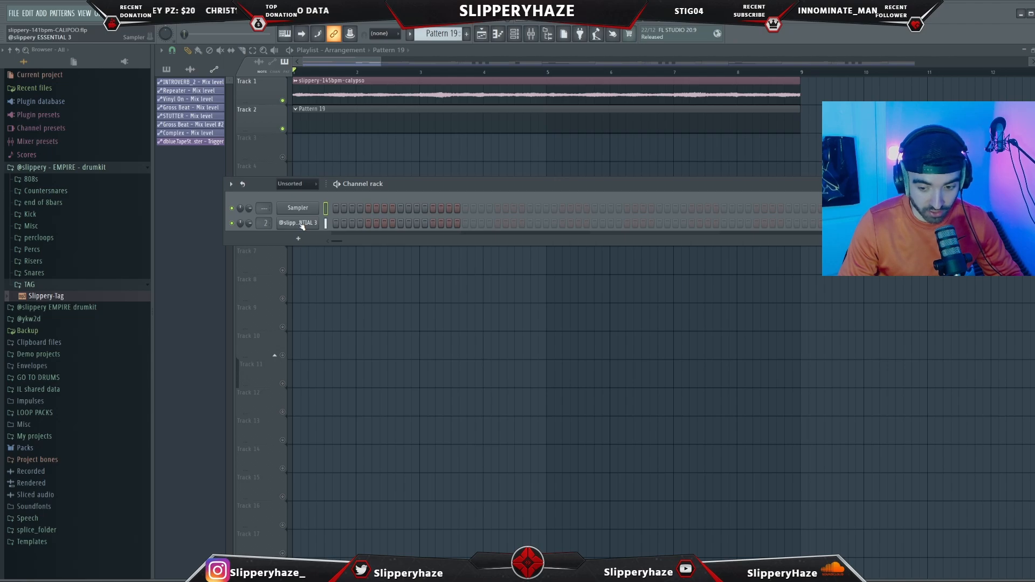
left_click(336, 222)
left_click(360, 222)
key("space")
left_click(384, 222)
left_click(400, 222)
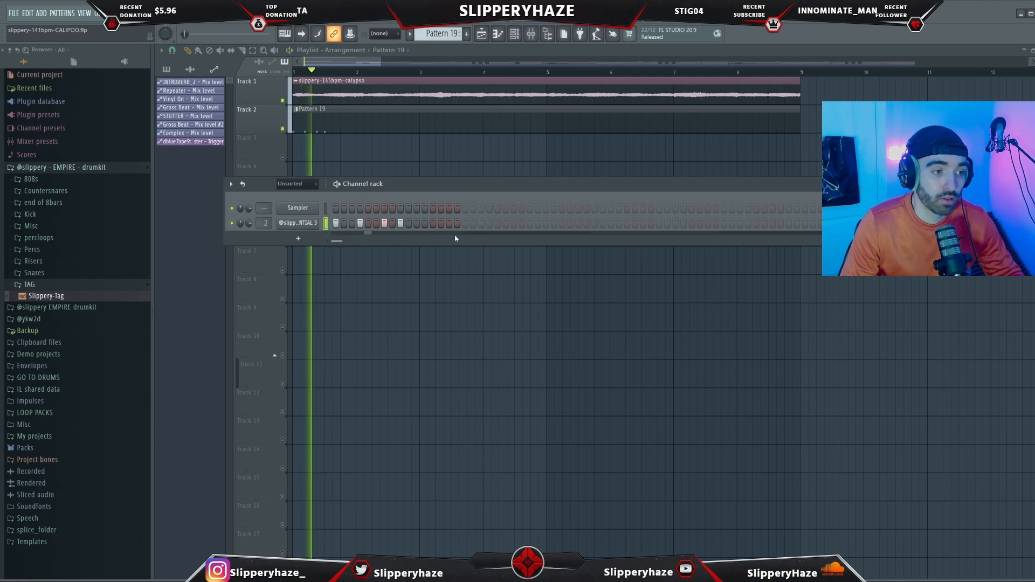
Add second-bar hi-hat hits on steps 17, 20, 23, 25, 28 and 31 of the step sequence
left_click(465, 223)
left_click(489, 223)
left_click(514, 224)
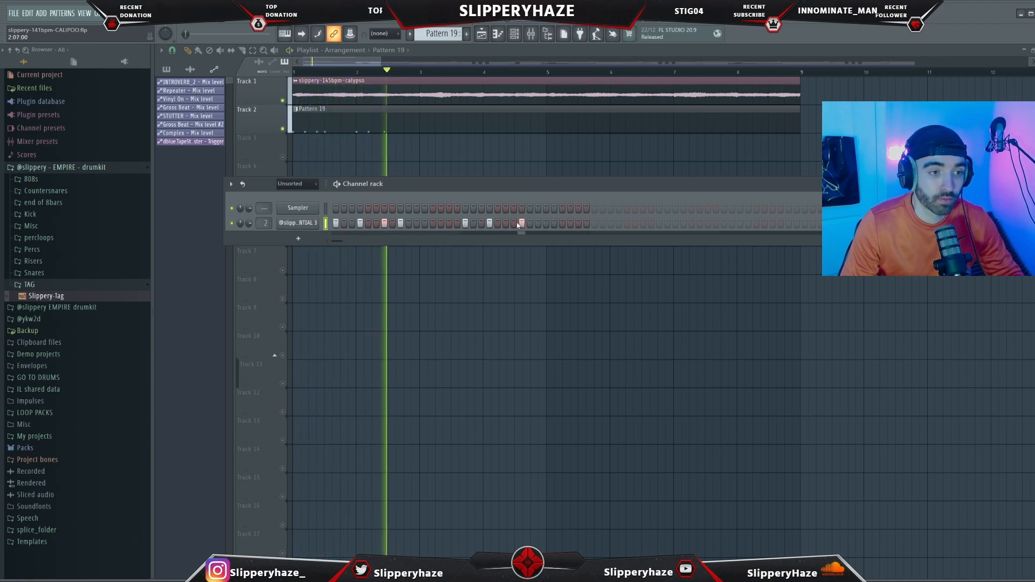
left_click(530, 223)
left_click(555, 223)
left_click(578, 223)
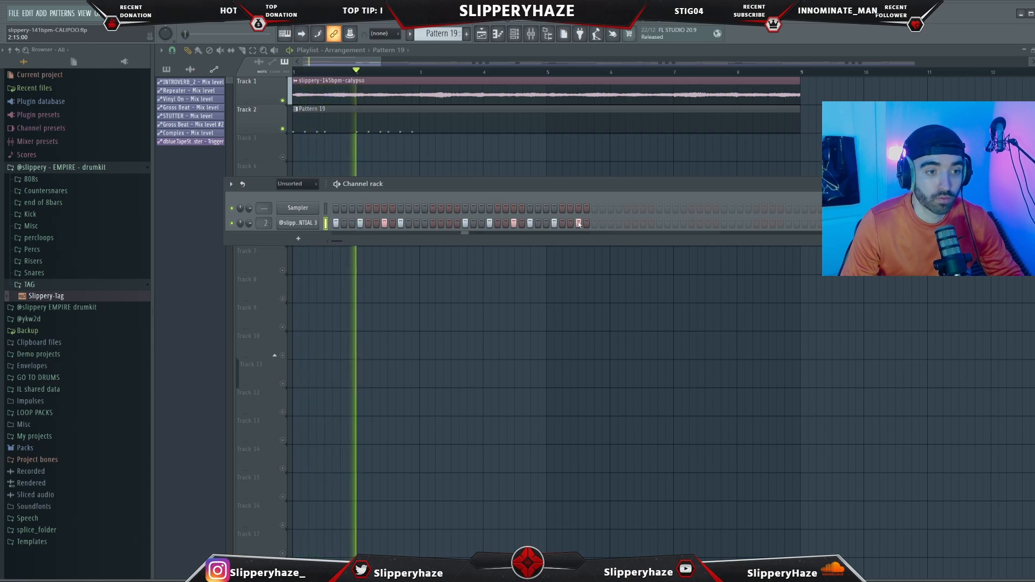
Open the hi-hat channel in the piano roll and duplicate its two-bar pattern until it fills eight bars
right_click(313, 223)
left_click(334, 223)
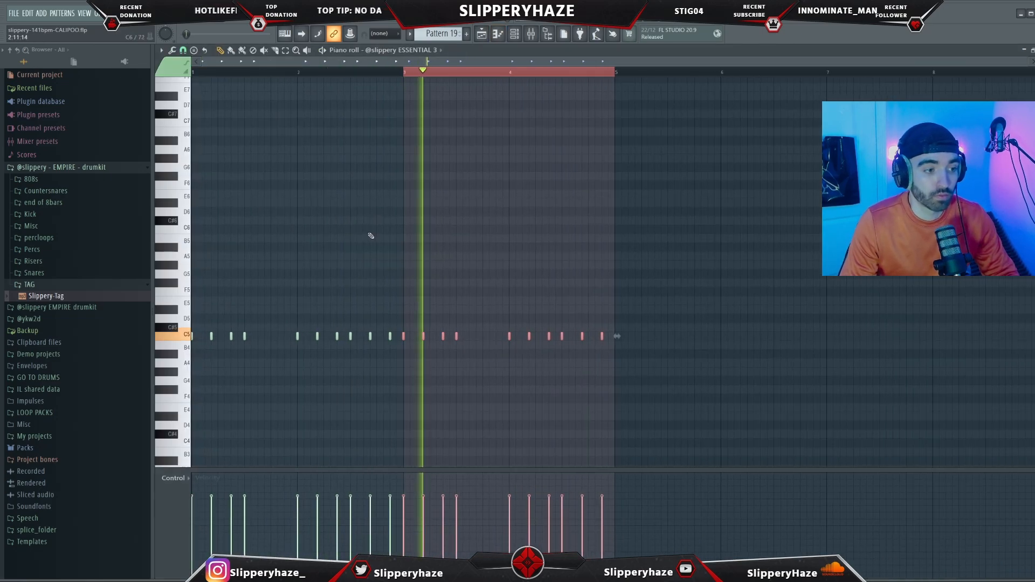
key("ctrl+a")
key("ctrl+b")
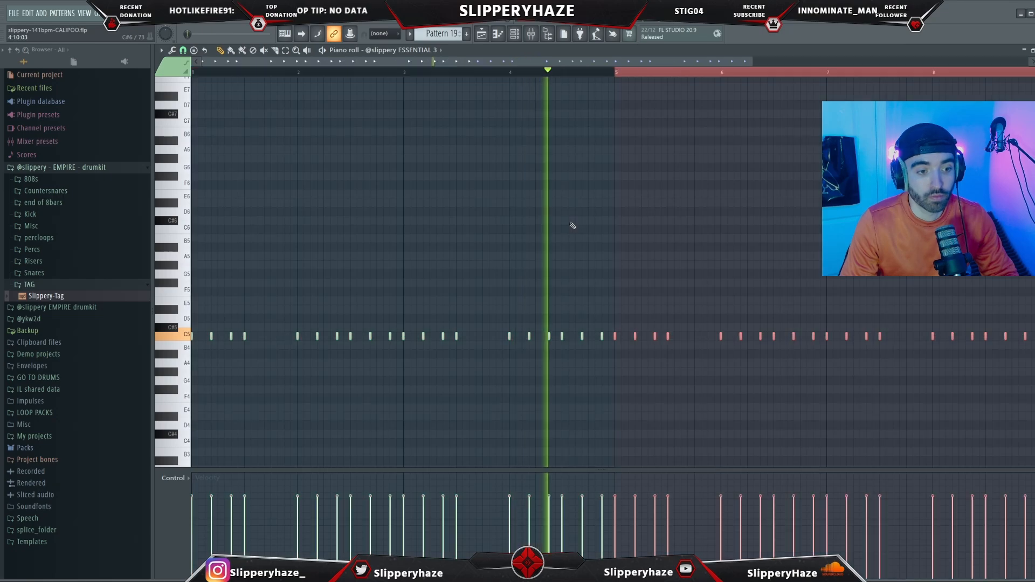
key("ctrl+a")
scroll(553, 232, "down", 2)
key("ctrl+d")
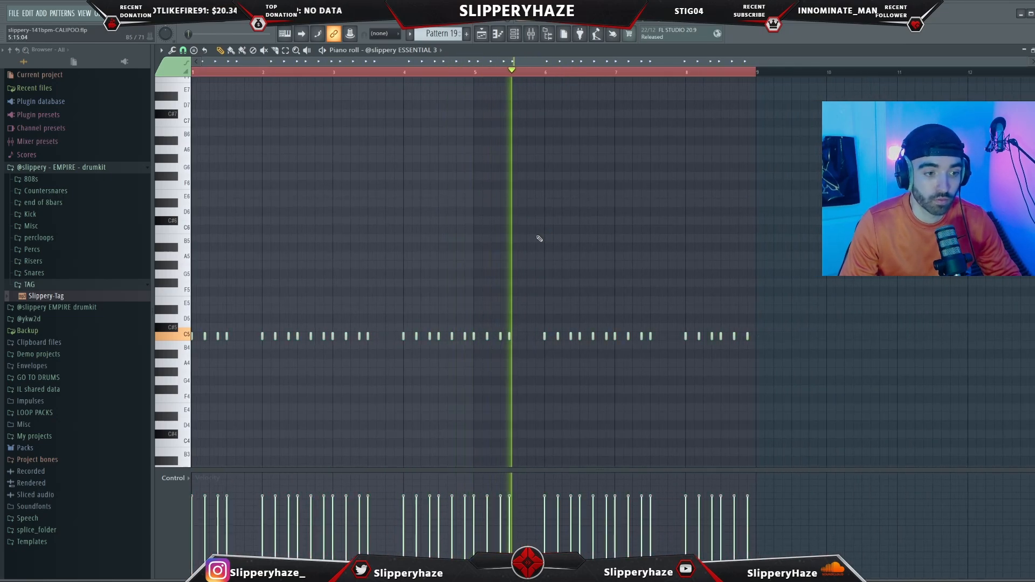
Stop playback, transpose all hi-hat notes down one semitone to B4, and bring up the channel rack
key("space")
key("Down")
key("F6")
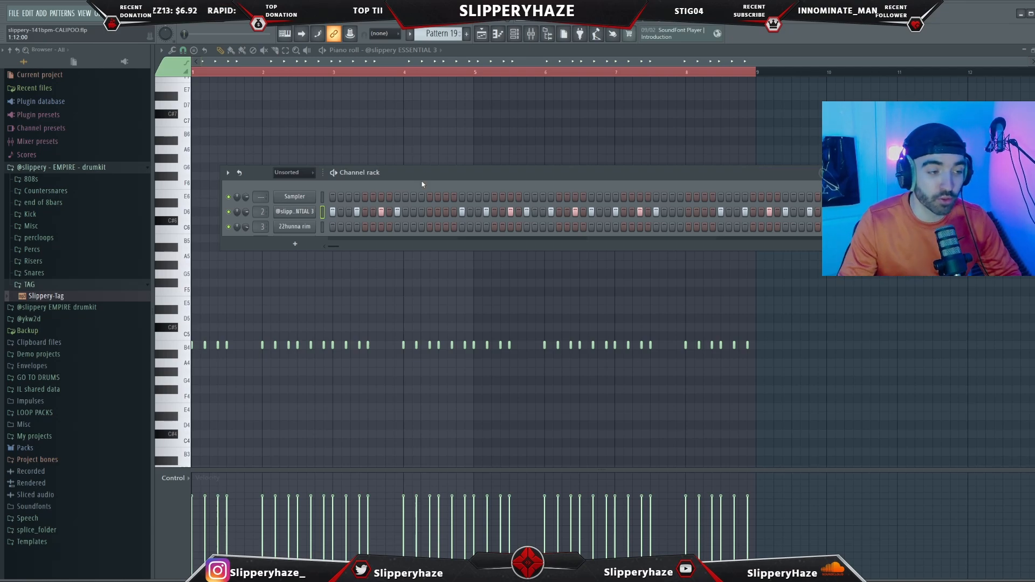
Check the 22hunna rim notes in the piano roll and play the pattern back with the hi-hats
left_click_drag(902, 366, 710, 322)
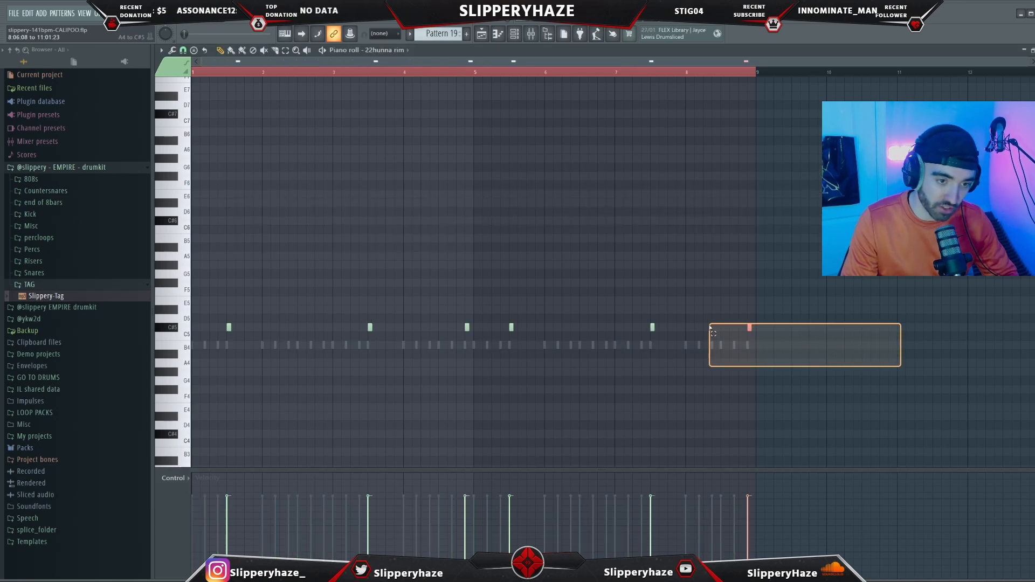
left_click(729, 266, "ctrl")
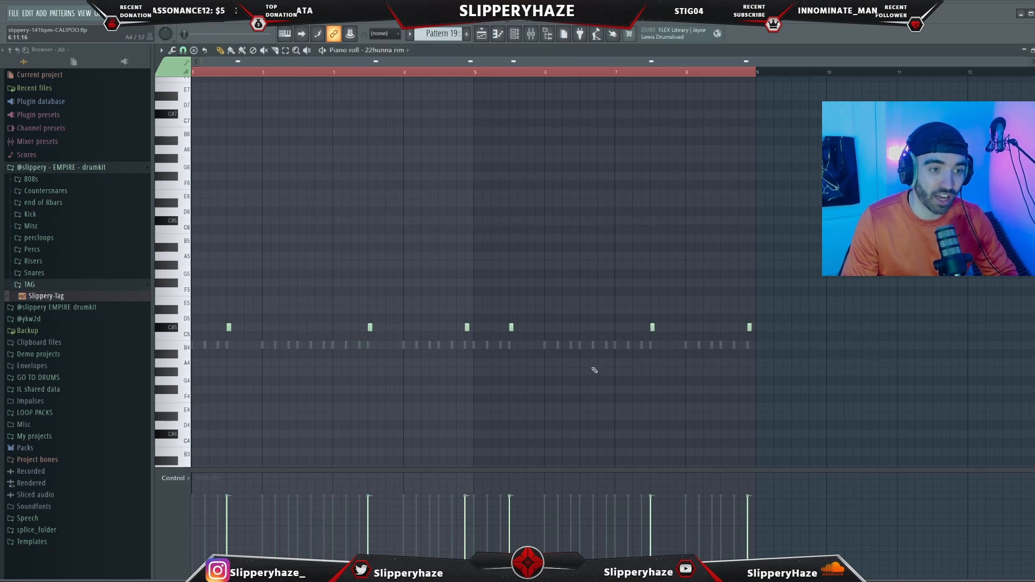
left_click_drag(595, 370, 566, 277)
key("space")
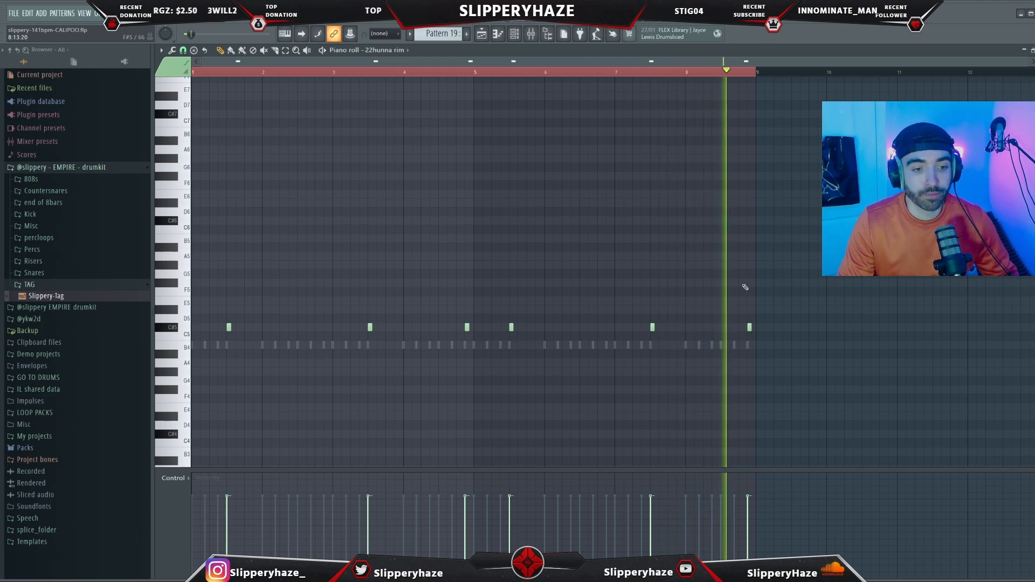
key("space")
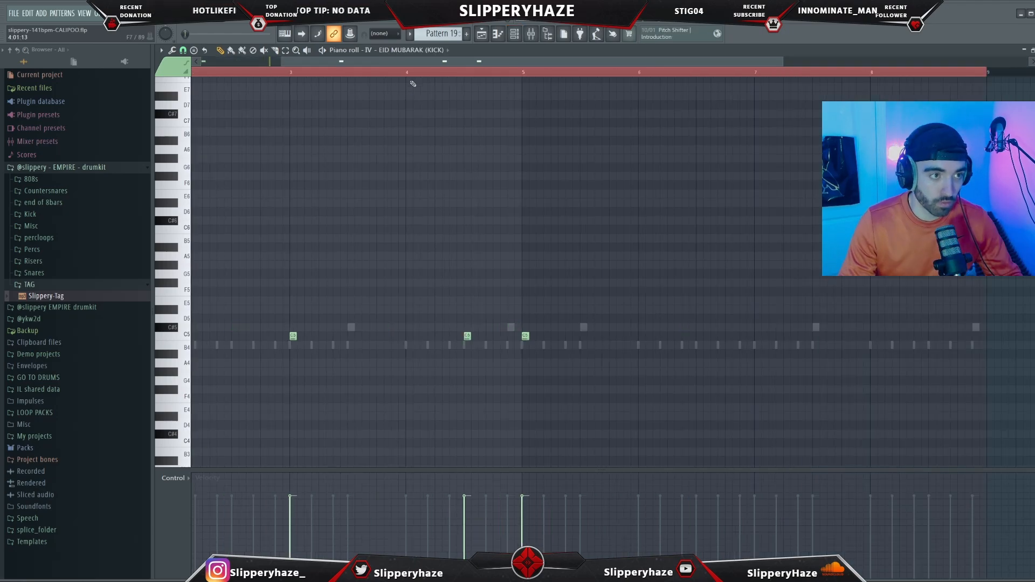
Add EID MUBARAK kick notes at C5 on steps 7 and 9 of bar 6 and at the start of bar 7
key("space")
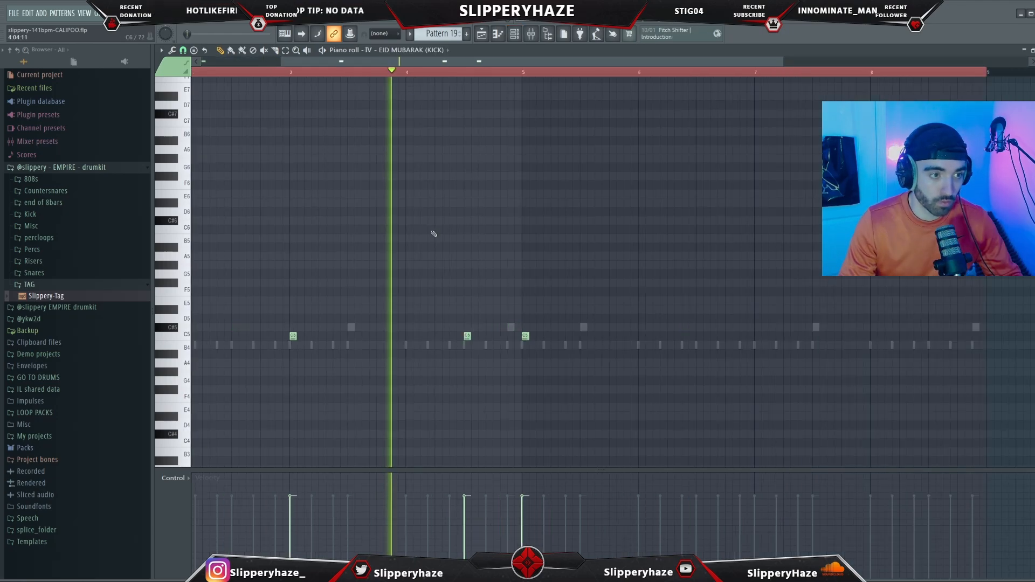
scroll(432, 232, "up", 3)
scroll(539, 346, "down", 3)
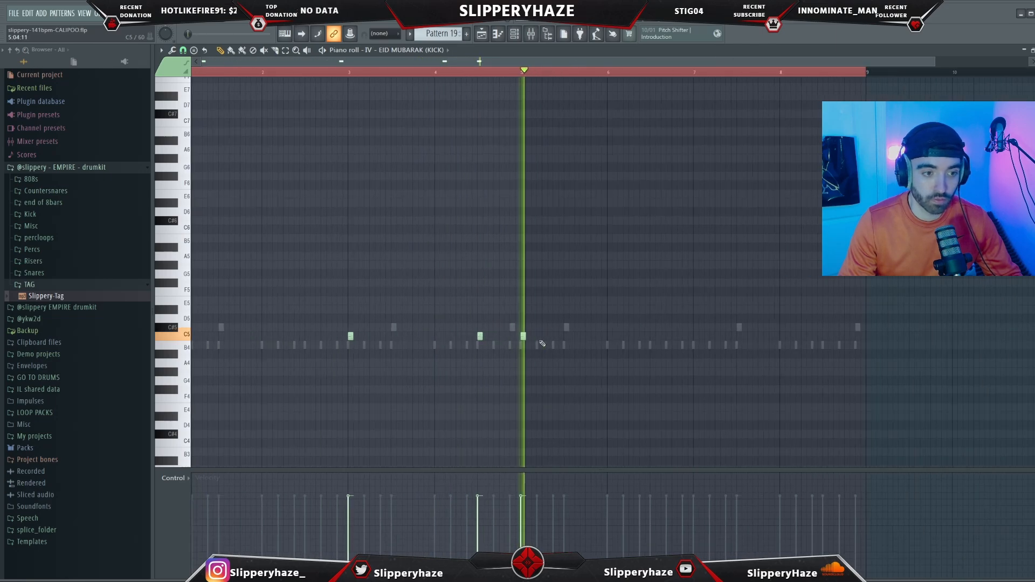
scroll(601, 349, "up", 2)
left_click(628, 335)
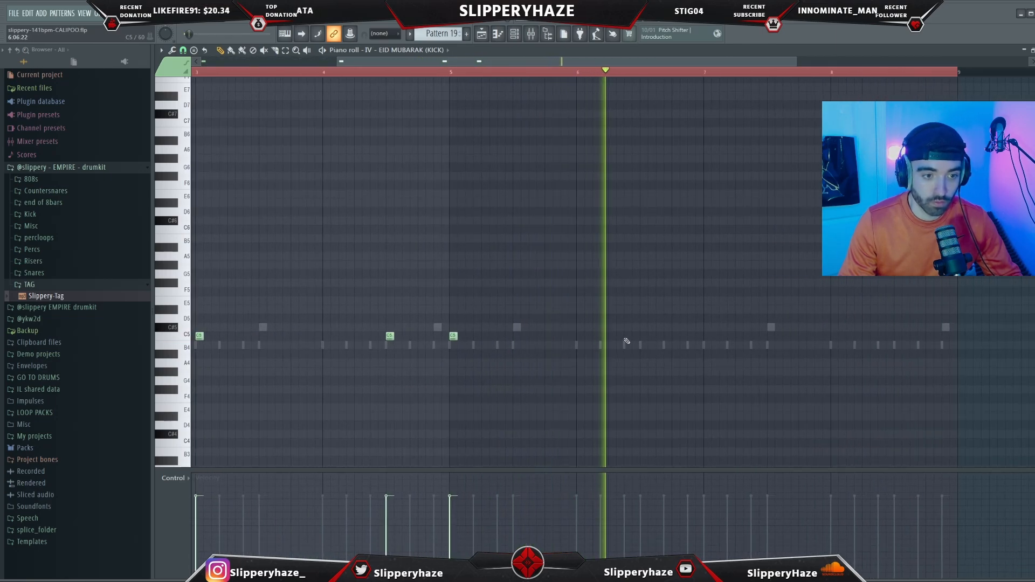
left_click(648, 336)
key("space")
left_click_drag(646, 338, 643, 338)
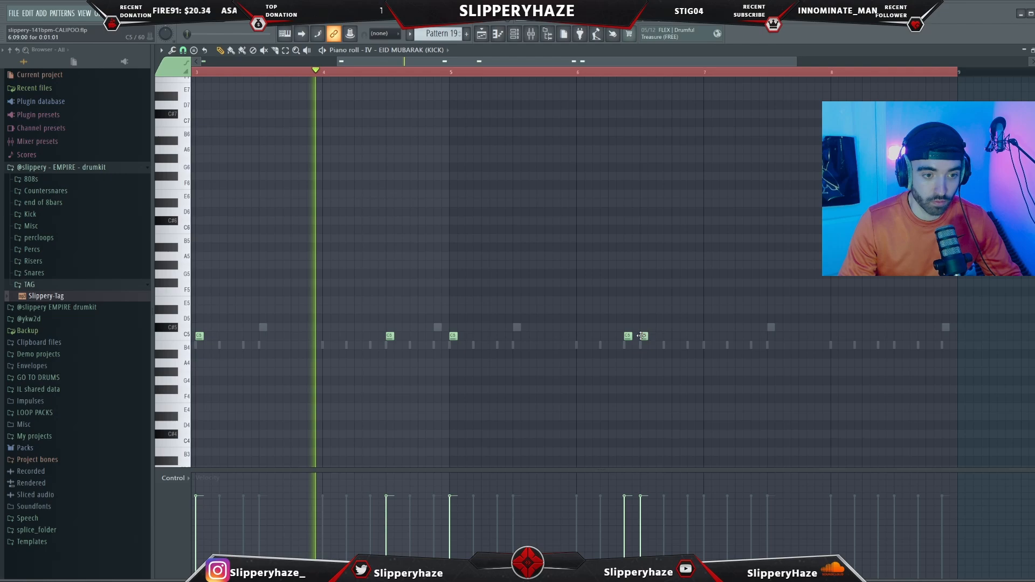
left_click(706, 338)
Add a run of C5 kick notes from step 15 of bar 7 through the first half of bar 8, checking it in playback
scroll(715, 358, "down", 2)
scroll(715, 358, "down", 1)
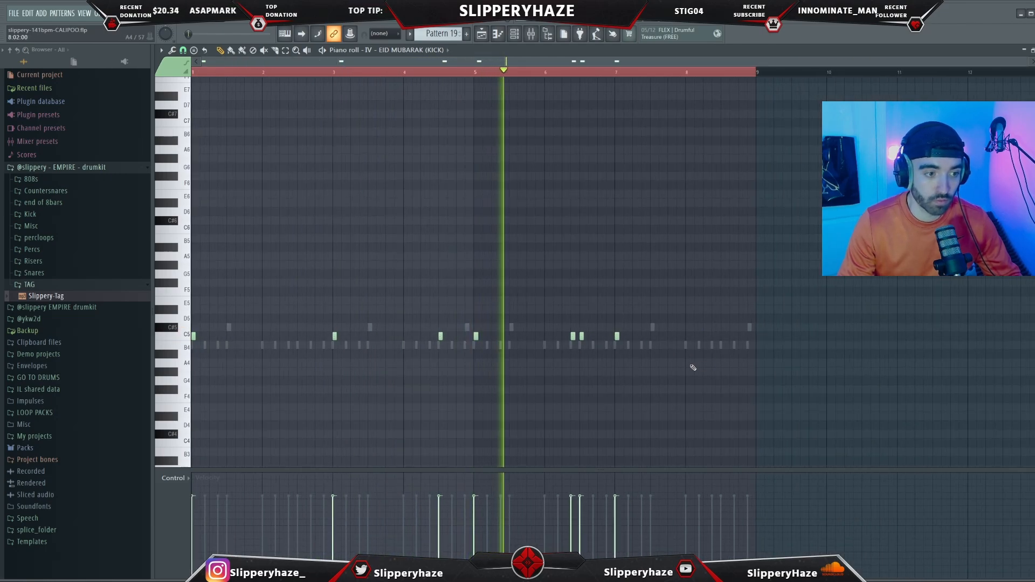
scroll(681, 366, "up", 2)
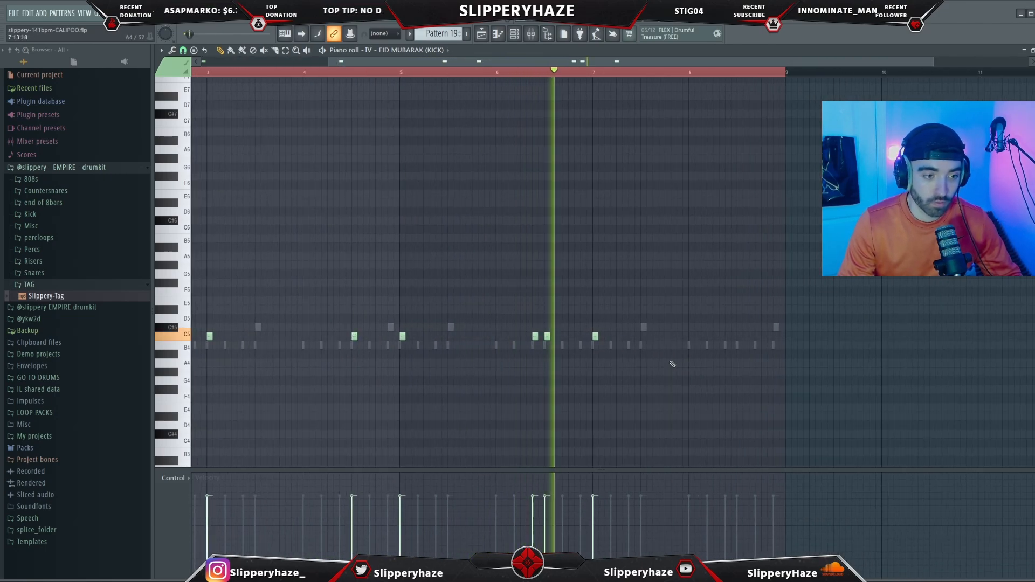
scroll(686, 358, "up", 2)
left_click(681, 336)
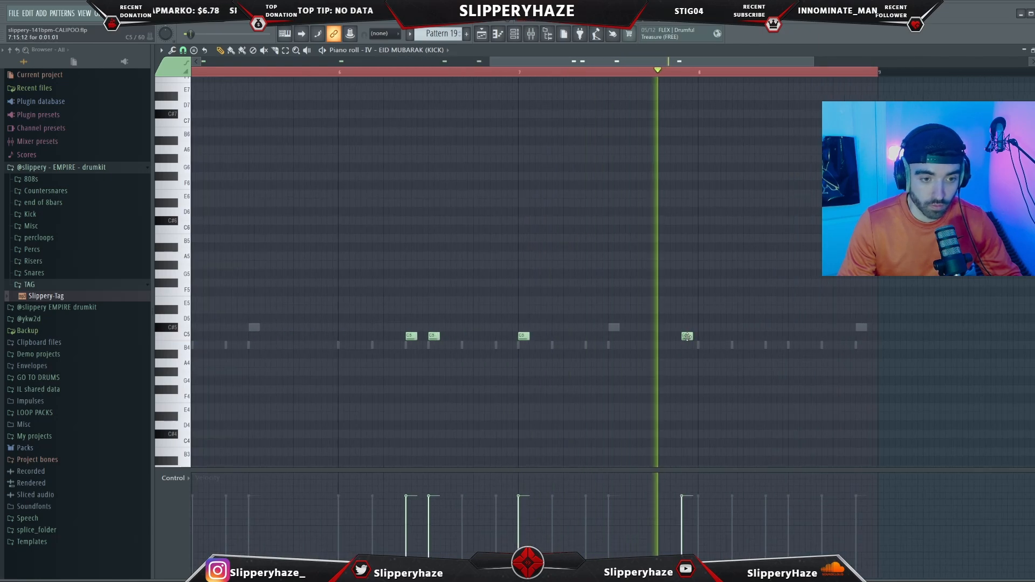
scroll(680, 242, "down", 3)
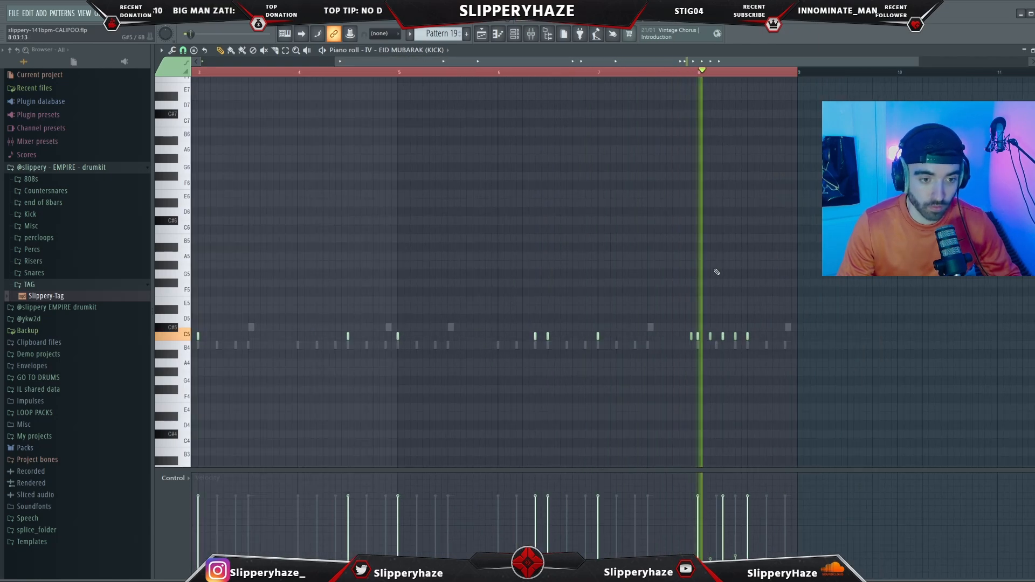
scroll(777, 307, "down", 1)
key("space")
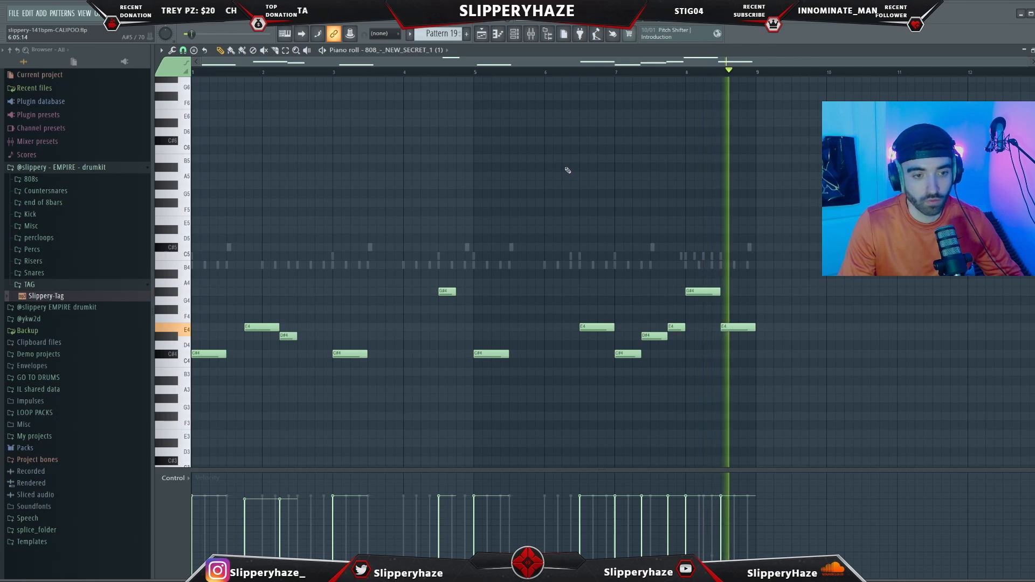
Listen to the 808 bassline and the bar 8 tiger perc hits with their alternating panning
key("space")
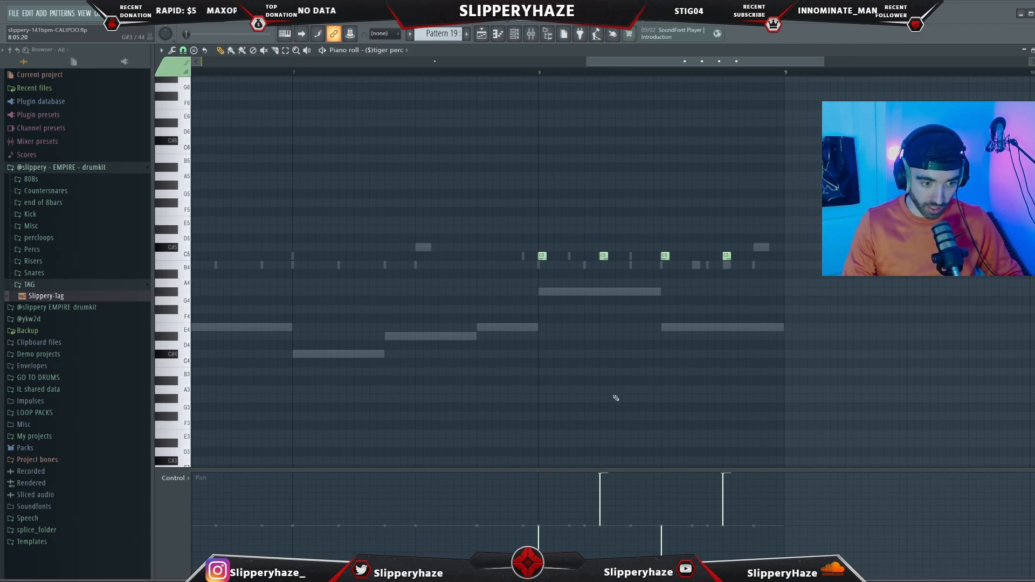
scroll(559, 264, "down", 3)
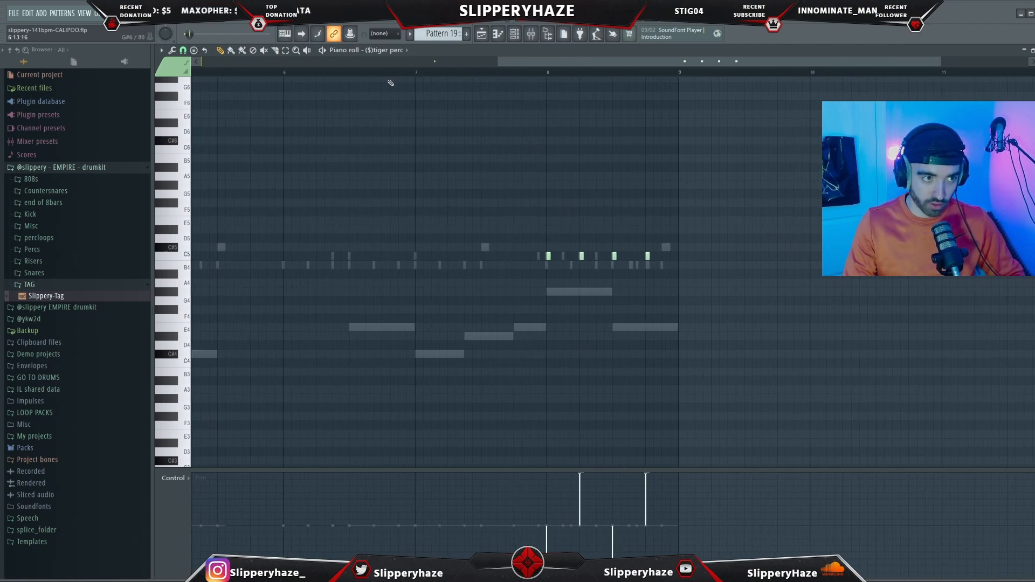
key("space")
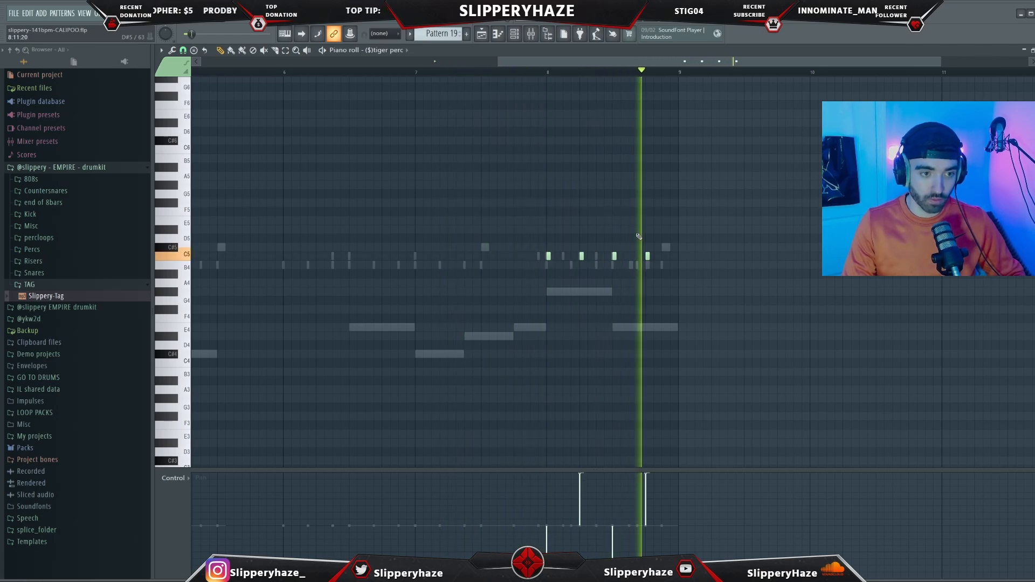
scroll(638, 237, "down", 1)
scroll(638, 238, "up", 1)
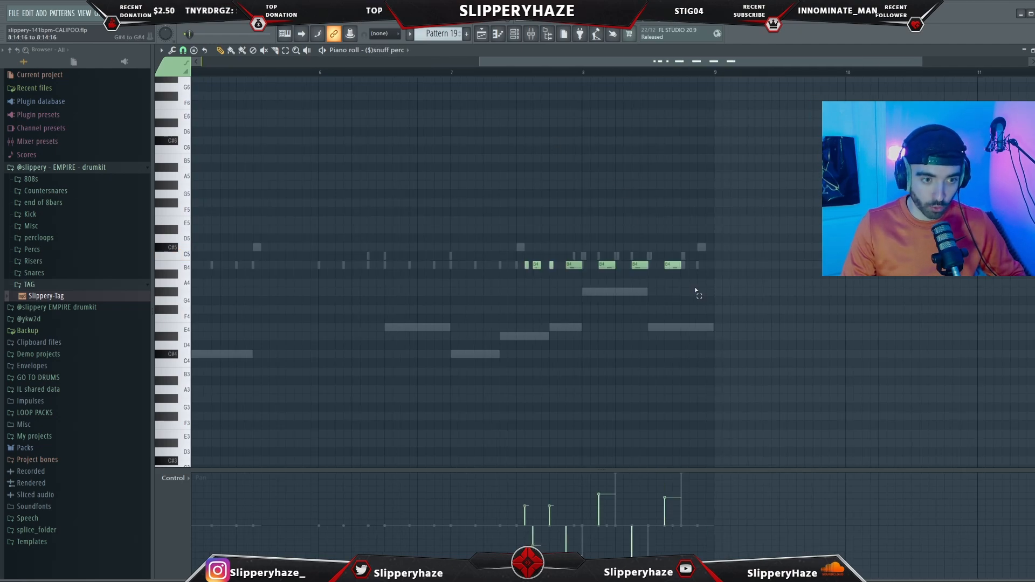
Select the snuff perc notes to inspect their panning, and listen to them and the MINKZY_-_CONSPIRACY_PERC pattern
left_click_drag(695, 291, 522, 245)
scroll(522, 245, "up", 2)
scroll(728, 395, "down", 1)
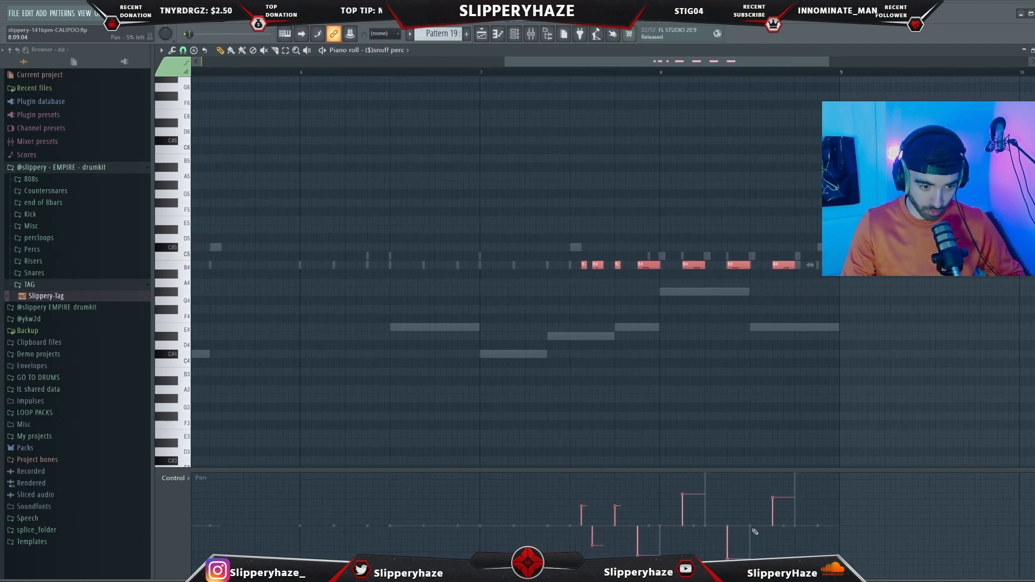
key("space")
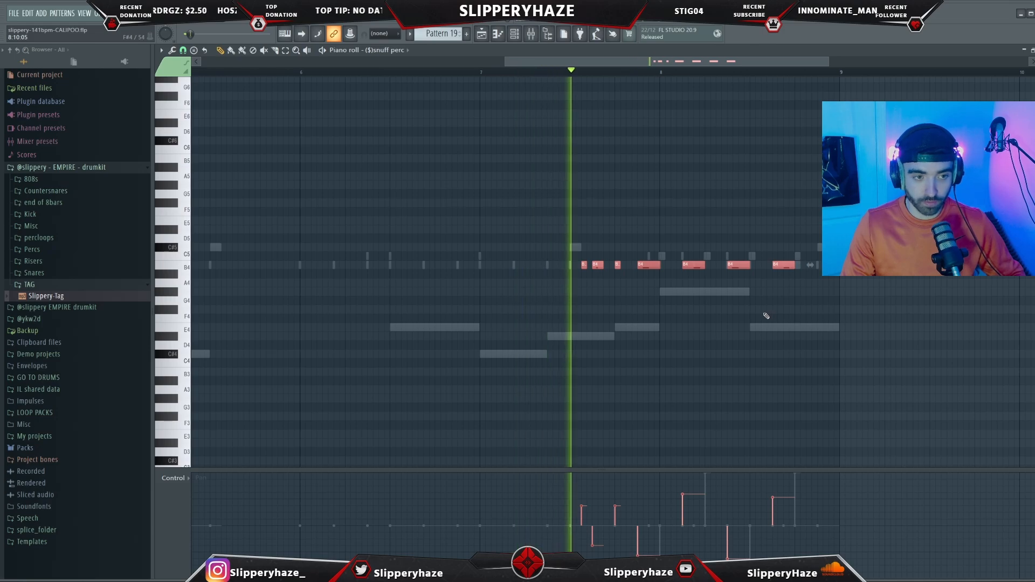
scroll(784, 322, "down", 2)
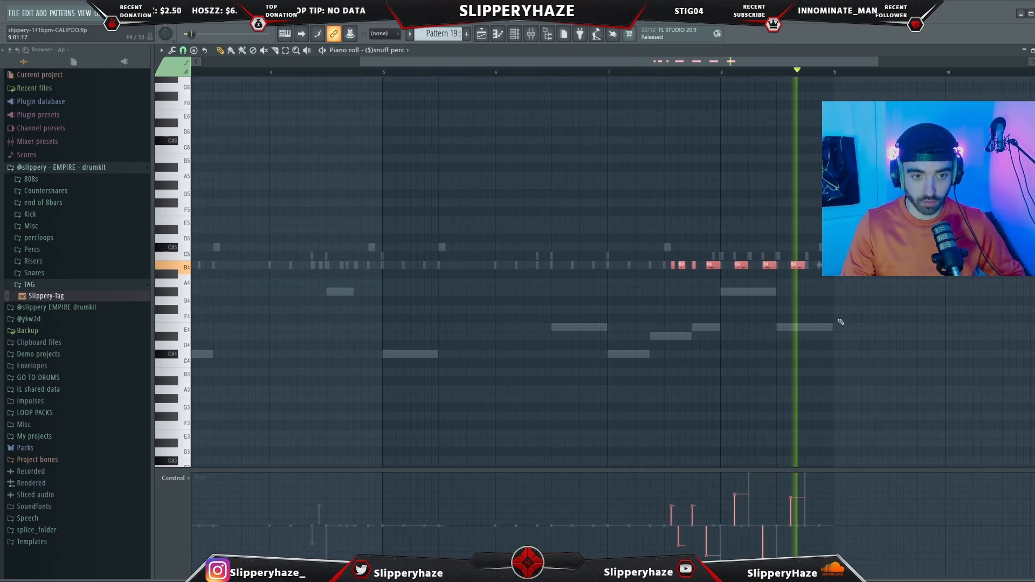
scroll(803, 330, "down", 1)
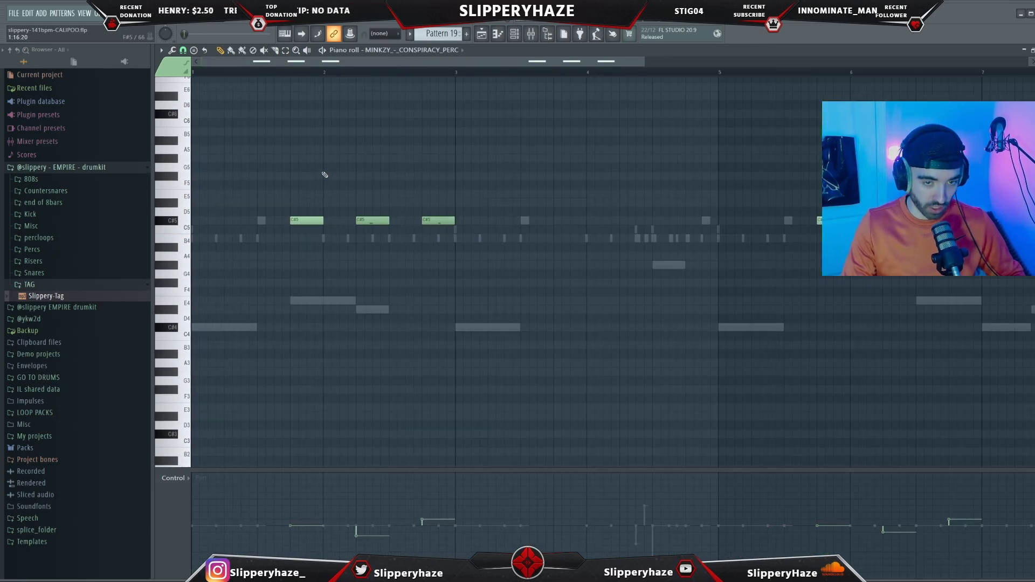
scroll(324, 174, "down", 1)
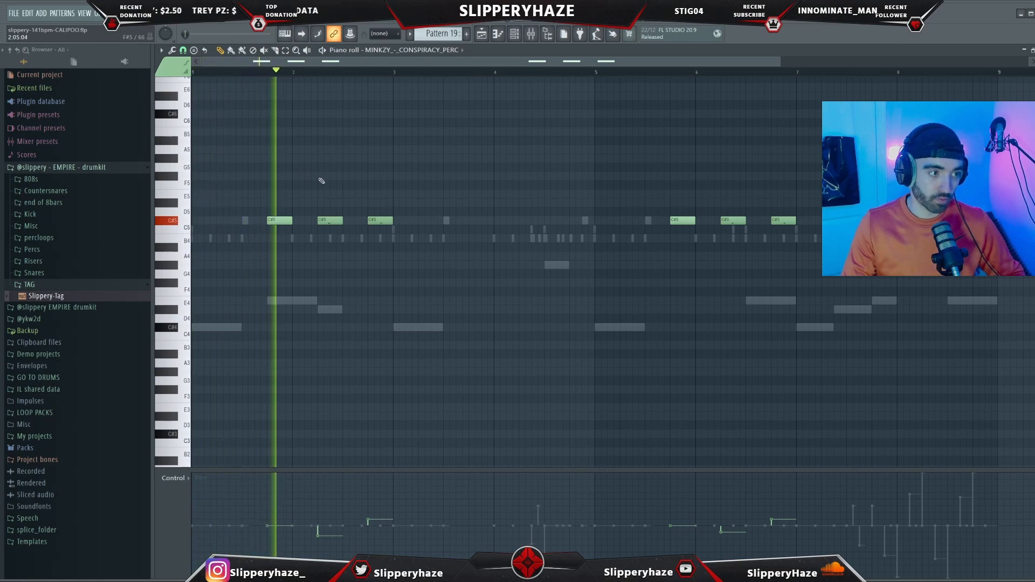
scroll(396, 192, "down", 2)
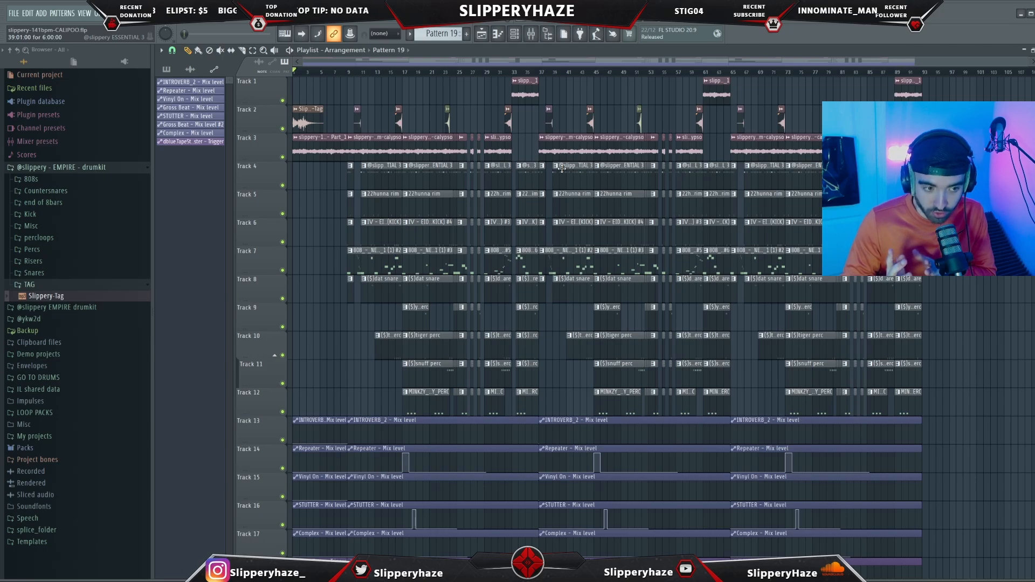
Review the full playlist arrangement and play it from just before bar 15 through the transition into bar 17
scroll(342, 307, "down", 2)
scroll(345, 308, "up", 7)
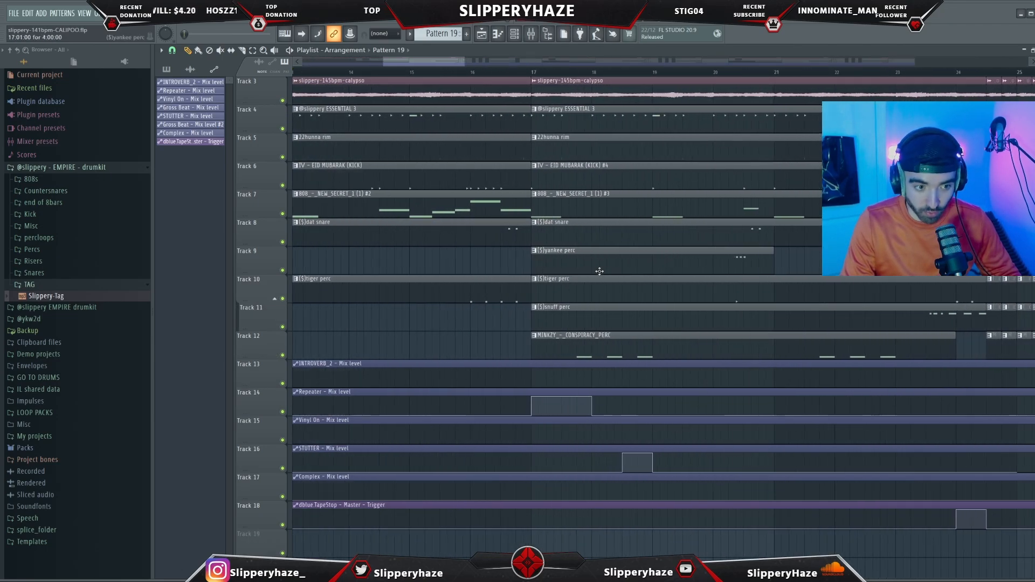
left_click(403, 77)
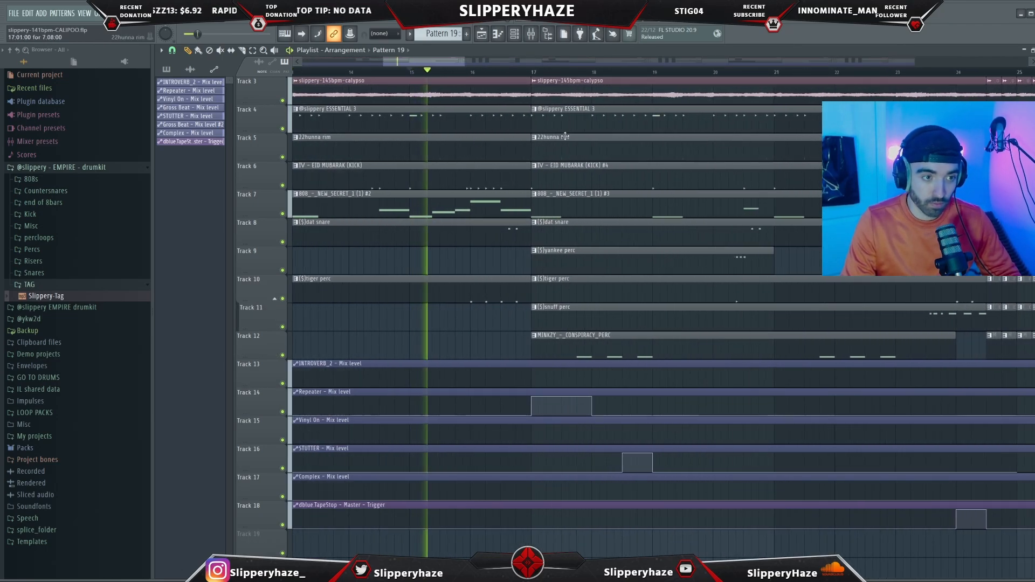
scroll(573, 140, "up", 1)
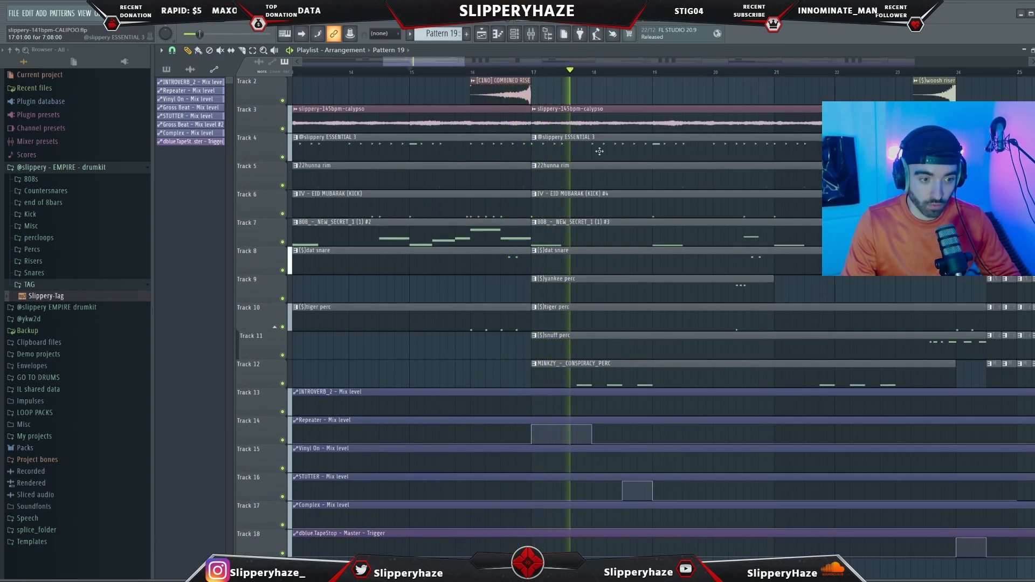
scroll(605, 218, "down", 2)
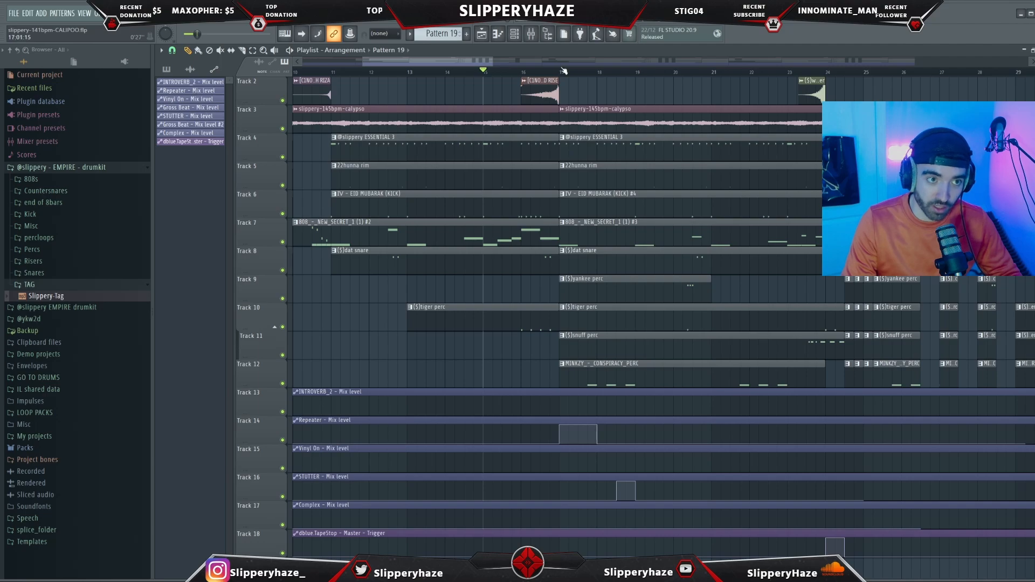
scroll(563, 71, "up", 2)
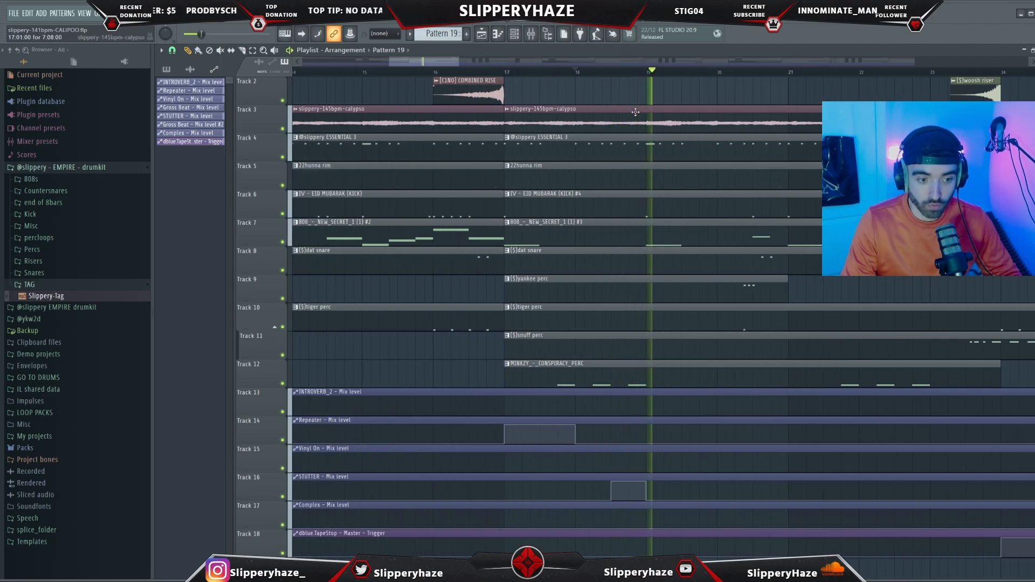
Examine the chopped section around bars 24 to 26, selecting the short repeated drum clips on tracks 4 to 12
scroll(577, 239, "down", 4)
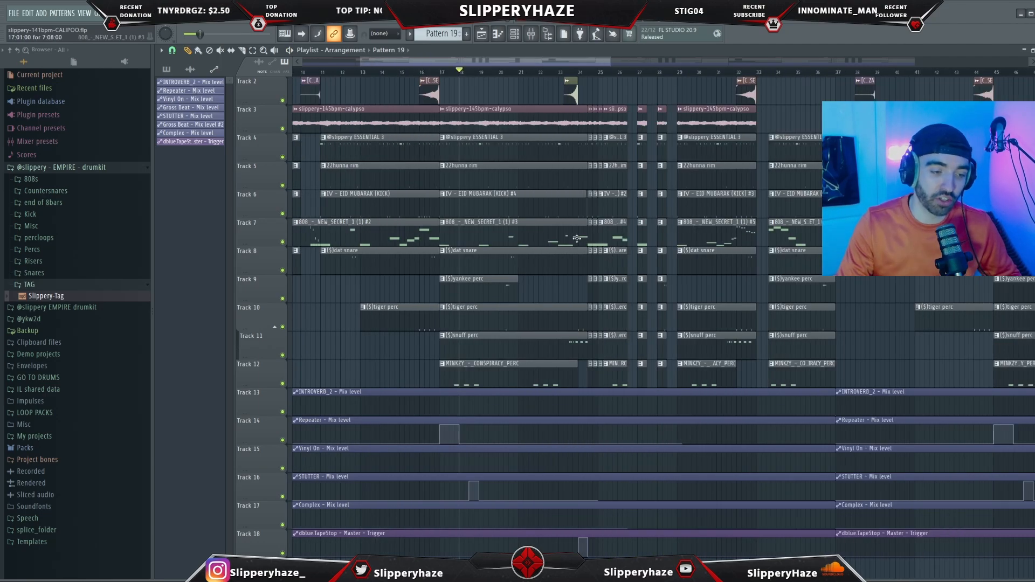
scroll(577, 239, "up", 4)
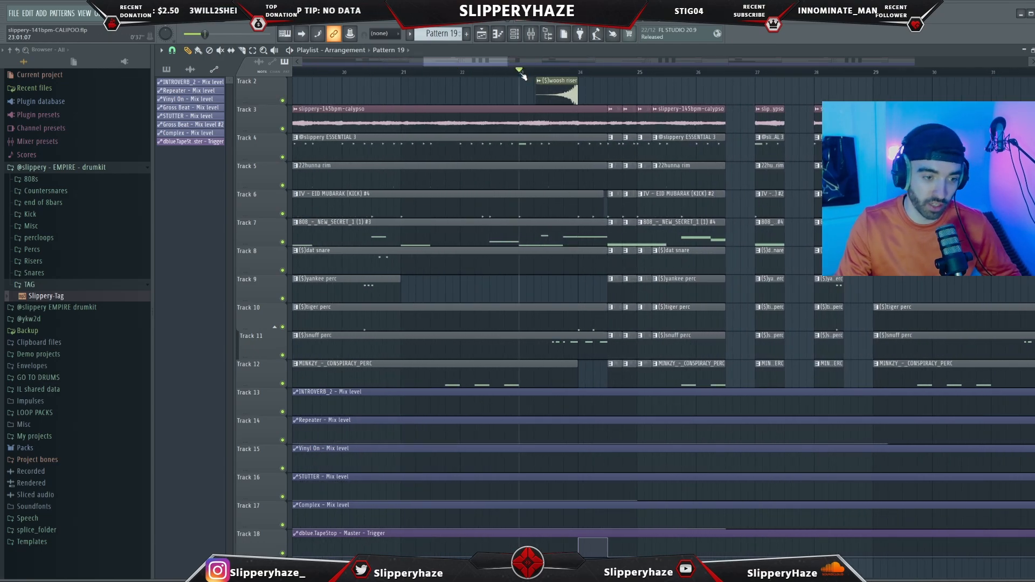
scroll(602, 548, "up", 2)
scroll(658, 271, "up", 4)
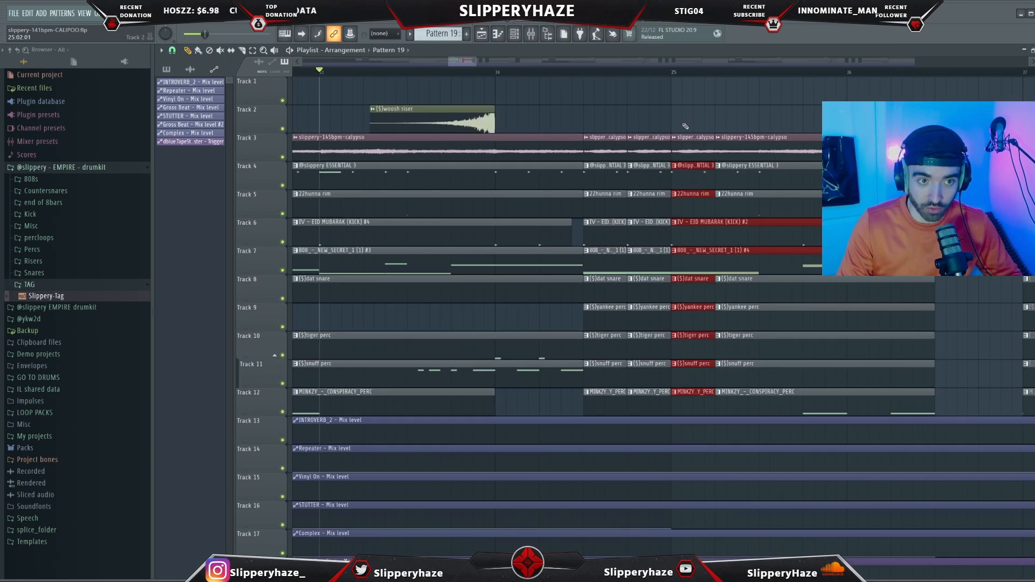
left_click(686, 105, "ctrl")
scroll(682, 210, "up", 2)
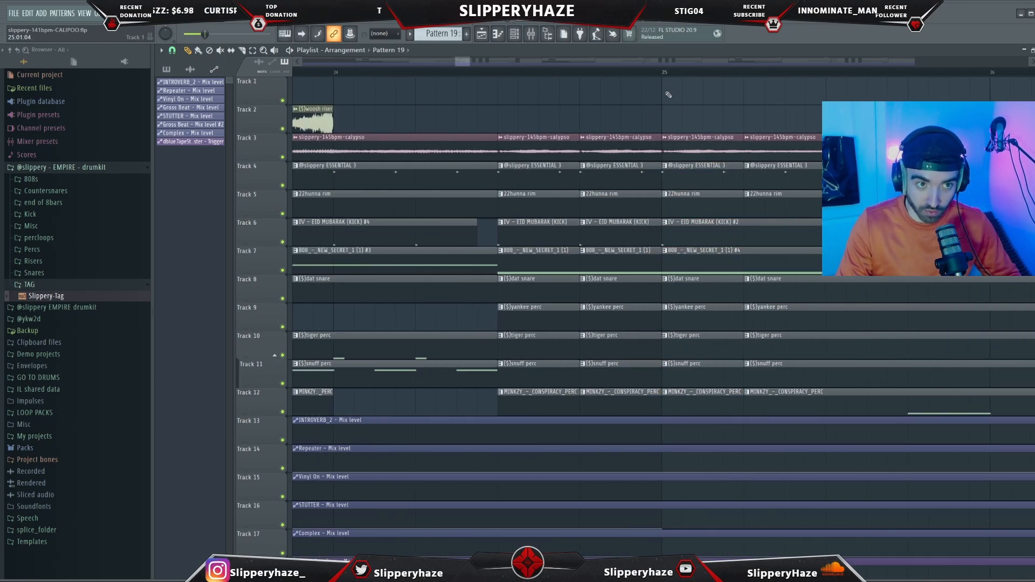
left_click_drag(689, 415, 669, 215)
left_click(701, 118, "ctrl")
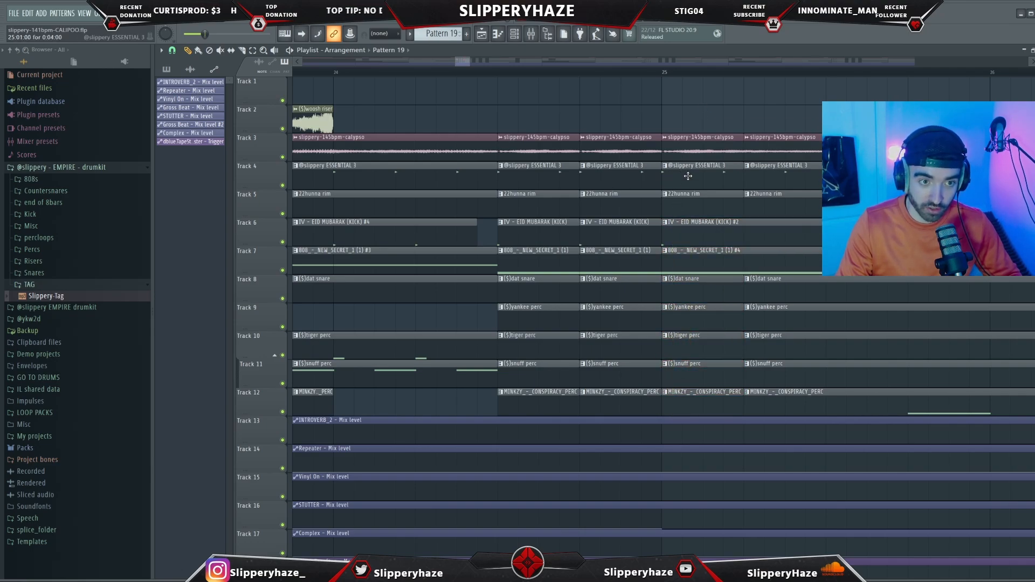
left_click_drag(688, 175, 607, 382)
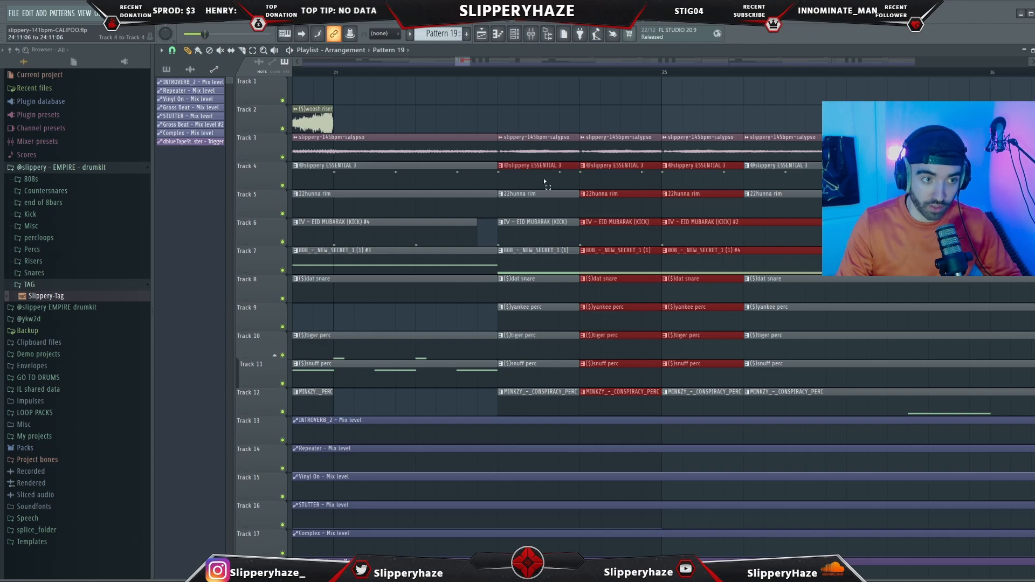
left_click_drag(544, 182, 521, 384)
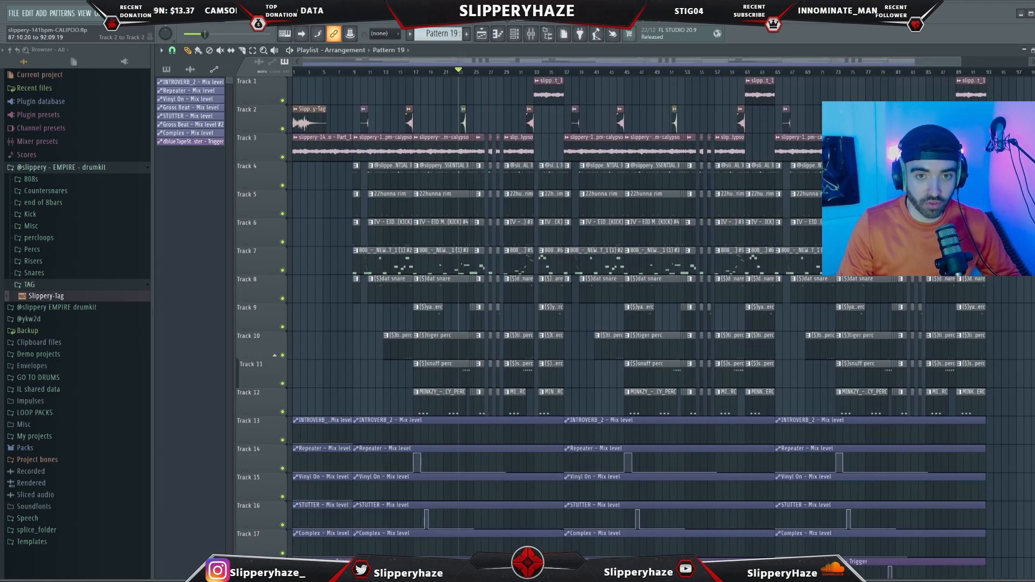
Review how the sections repeat across the whole playlist, from the opening tag through the last section
left_click_drag(946, 119, 354, 92)
left_click(447, 94, "ctrl")
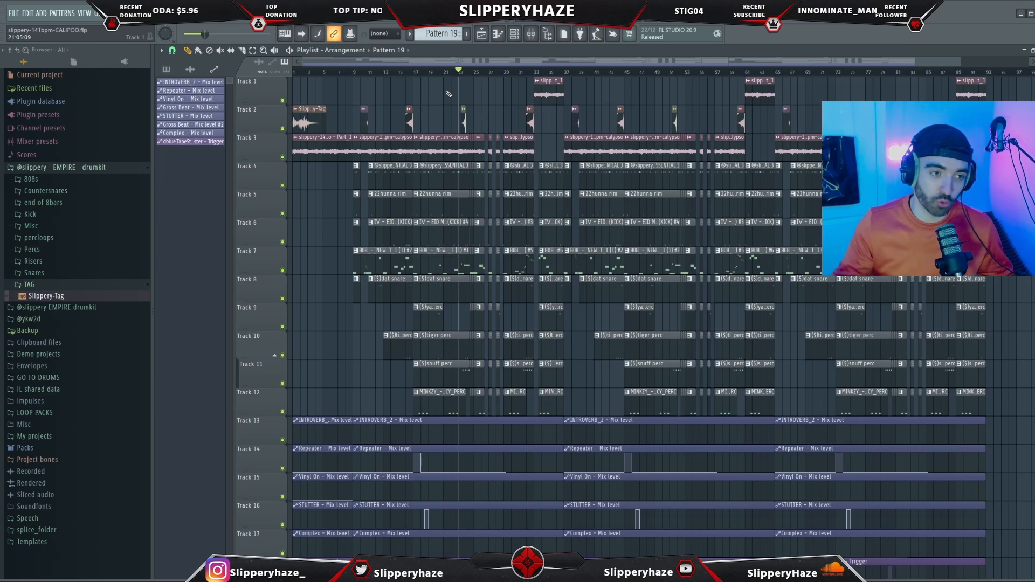
scroll(780, 276, "up", 1)
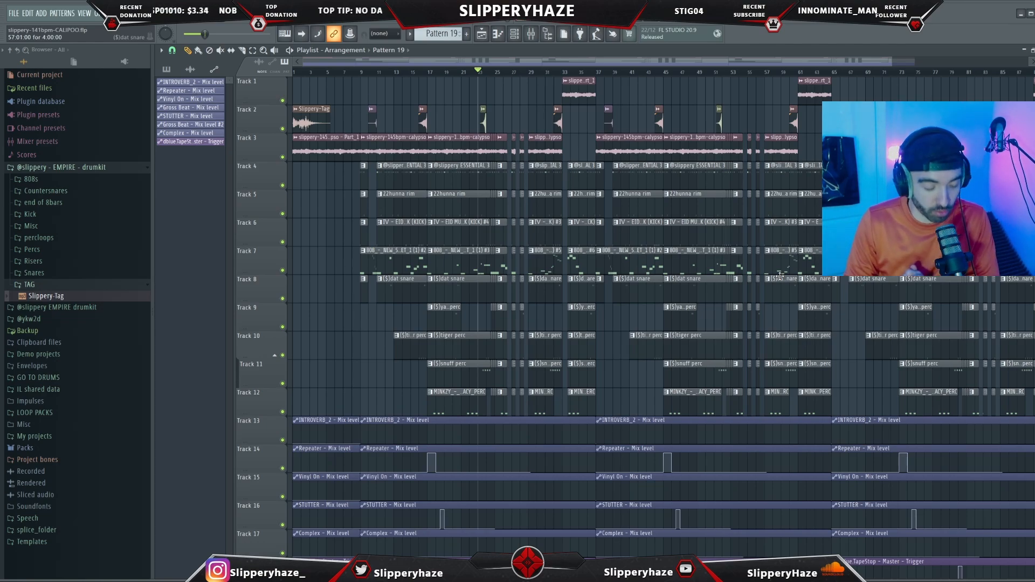
scroll(374, 95, "down", 1)
scroll(309, 73, "up", 2)
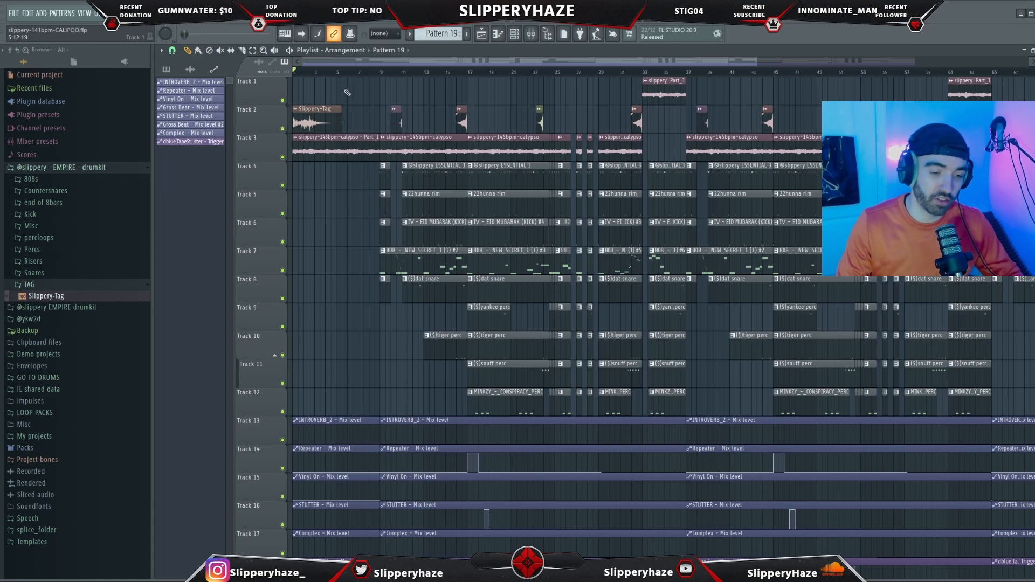
Play the arrangement from the start through the intro and first drum sections to about bar 22
key("space")
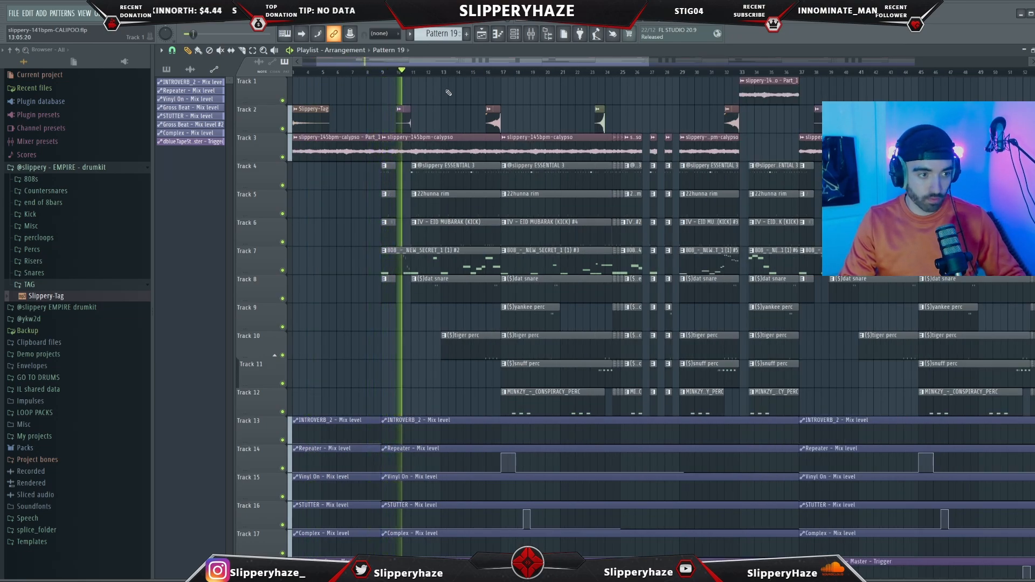
scroll(448, 93, "down", 3)
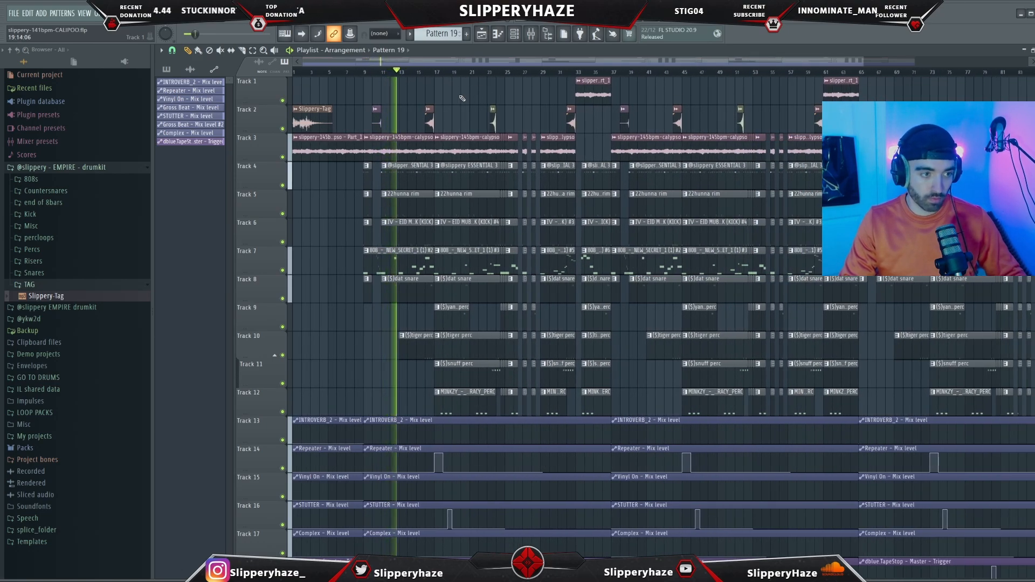
scroll(462, 98, "down", 2)
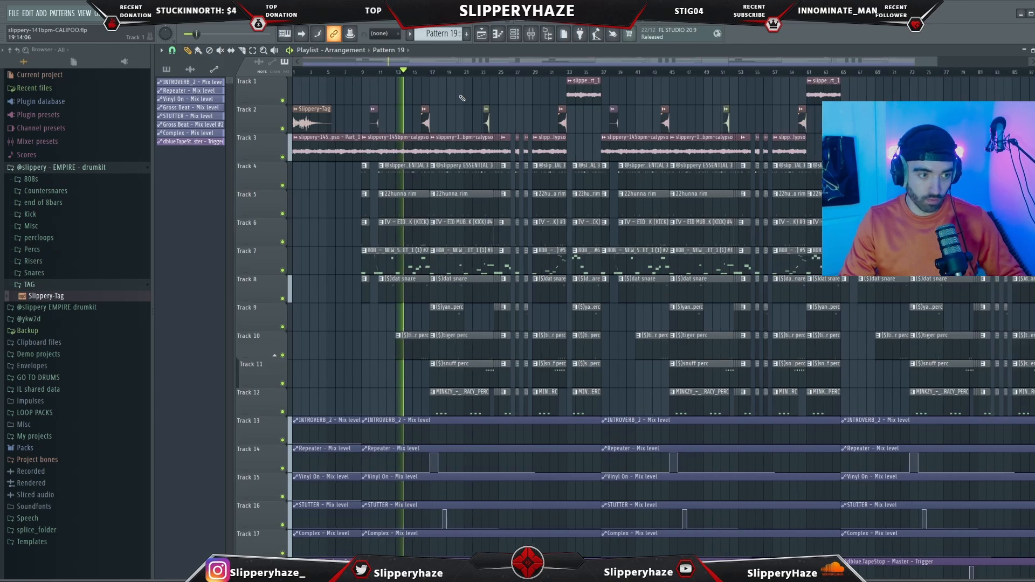
scroll(410, 109, "up", 1)
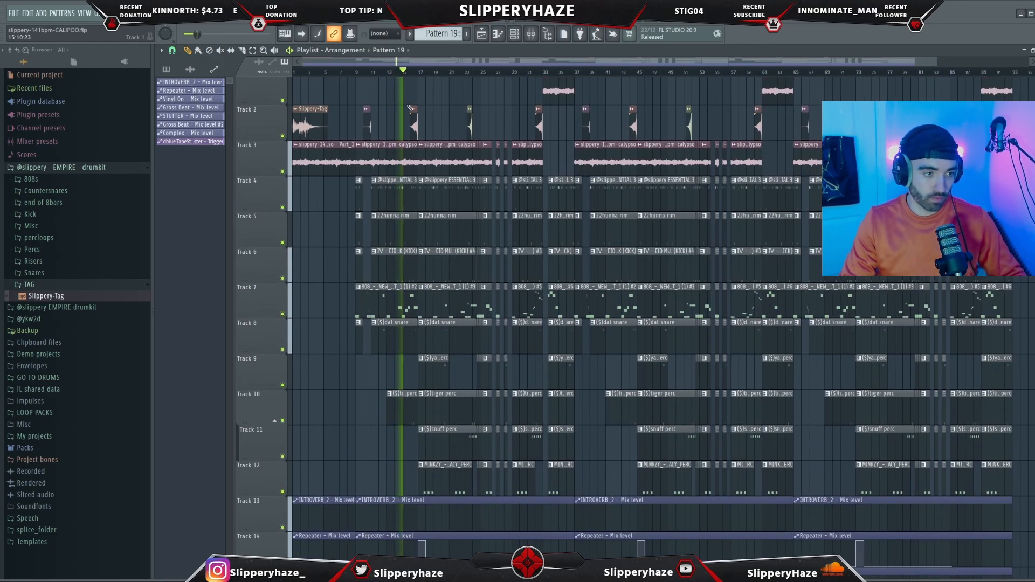
scroll(412, 112, "up", 2)
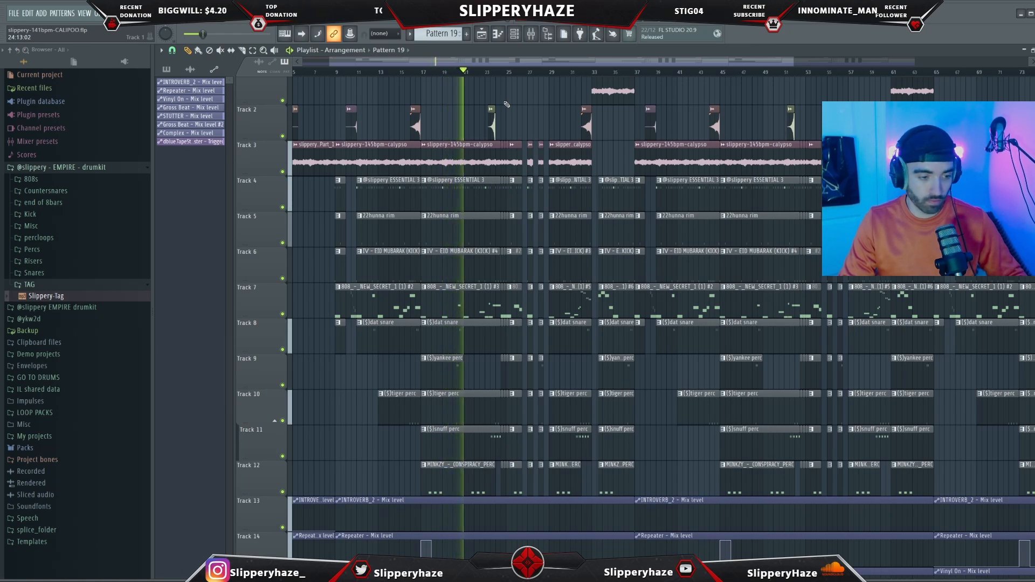
scroll(507, 104, "down", 2)
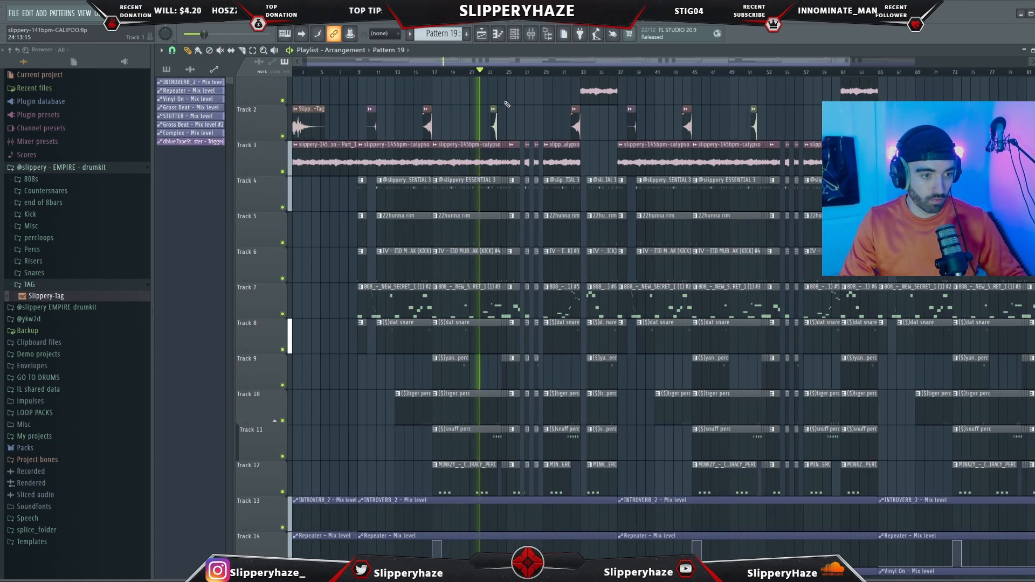
Listen on from bar 22 through the bar 33 sample change and the drum gap at bar 38
scroll(509, 104, "up", 3)
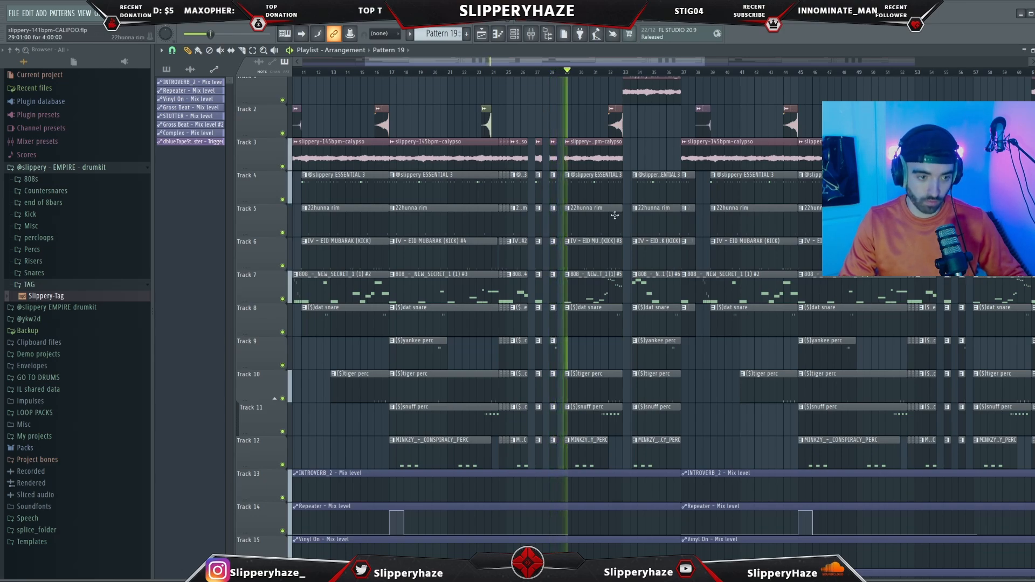
scroll(626, 210, "down", 2)
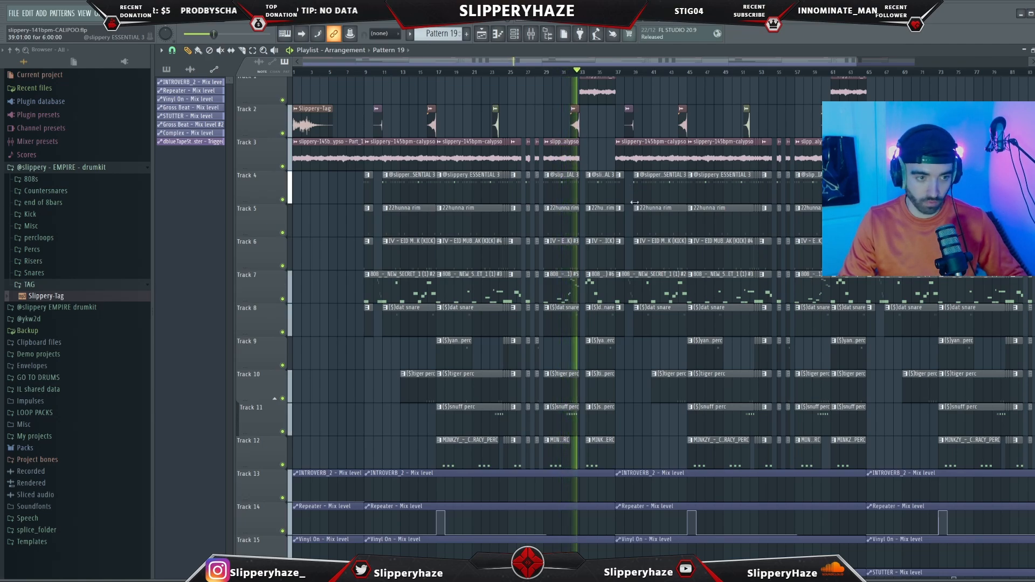
scroll(593, 234, "up", 5)
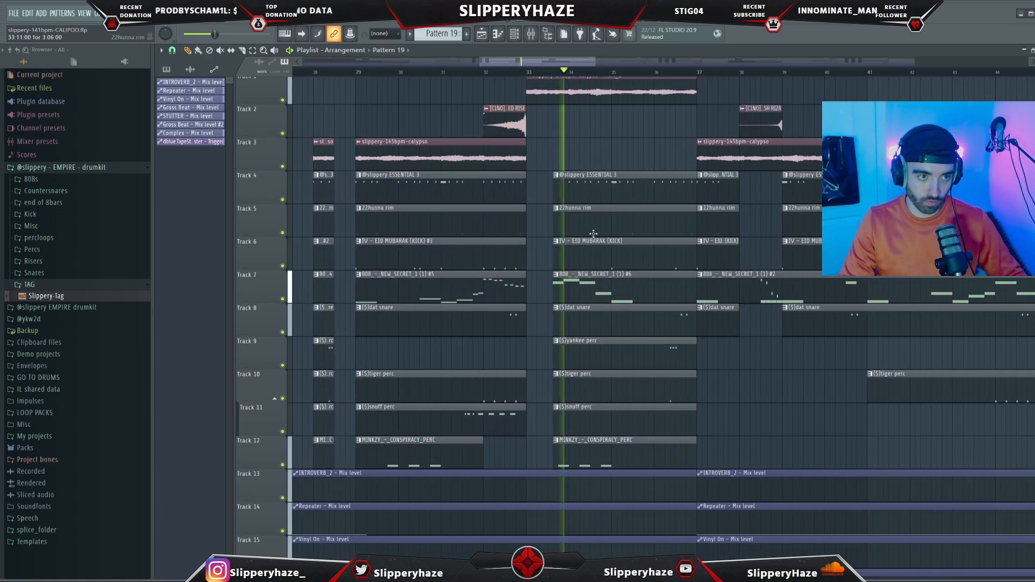
scroll(593, 234, "down", 4)
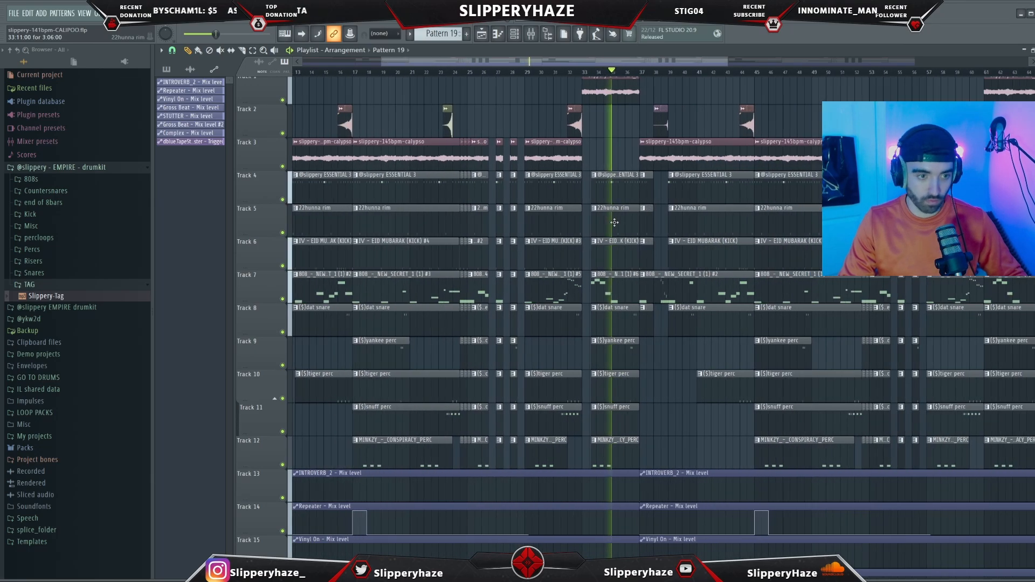
scroll(614, 222, "down", 3)
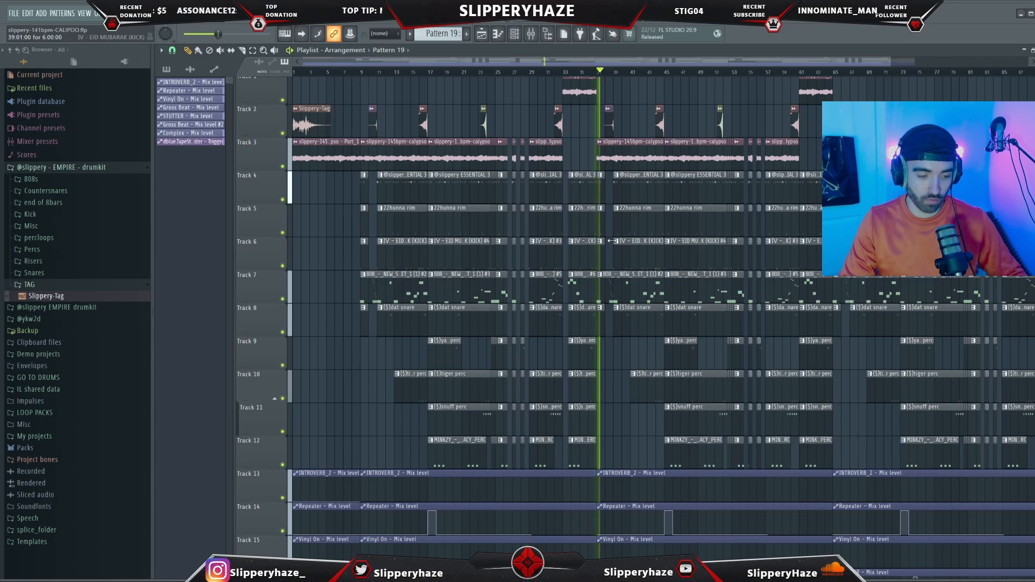
scroll(598, 235, "up", 5)
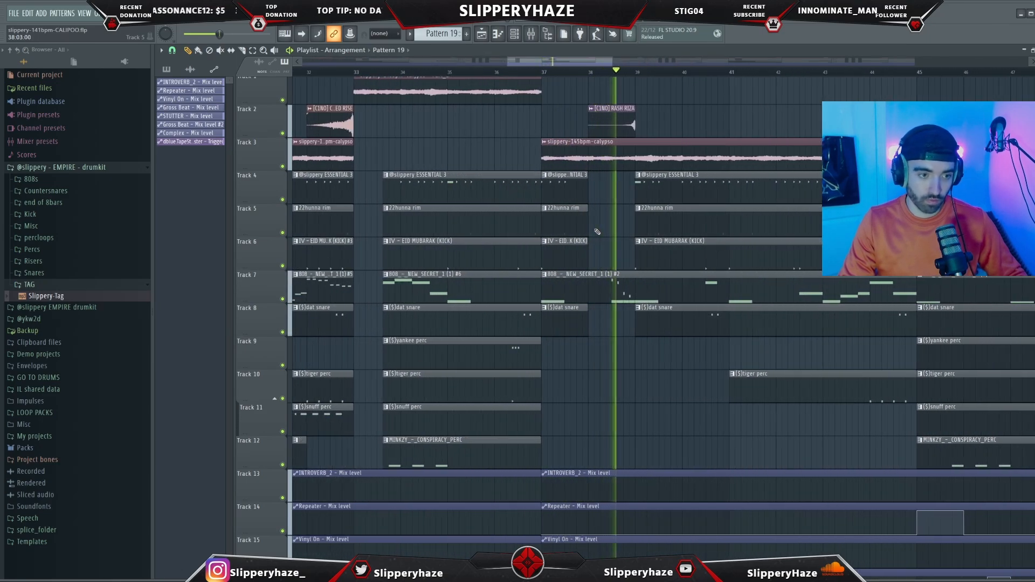
scroll(598, 232, "down", 5)
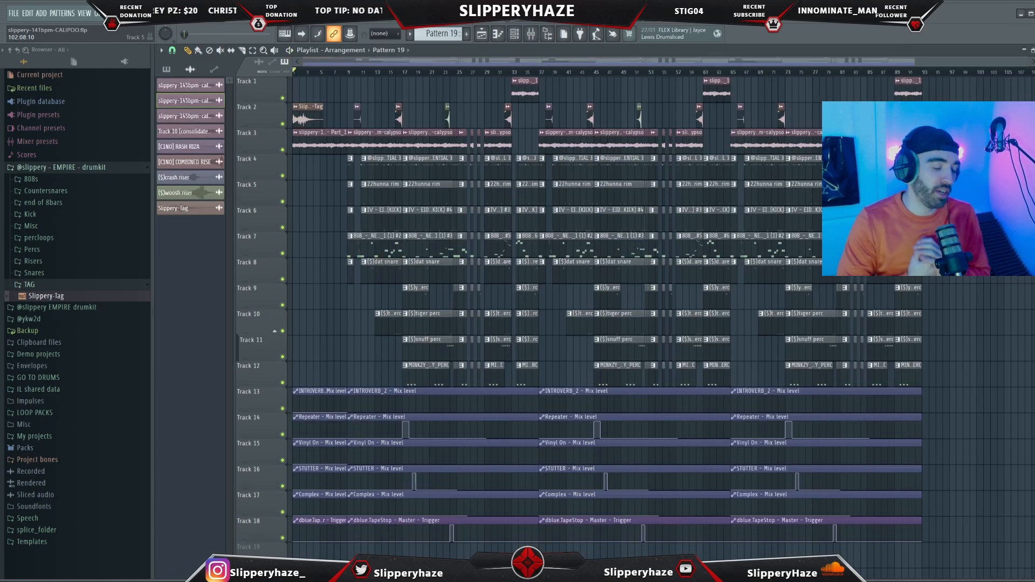